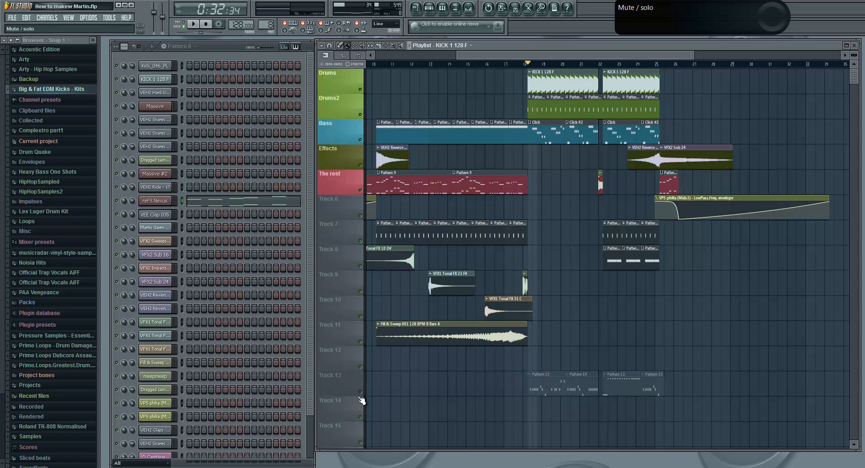
- Examine the intro's VFX2 Sub 24 and Pattern 9 clips on the Effects and The rest tracks
drag(541, 55, 448, 55)
click(404, 158)
click(419, 182)
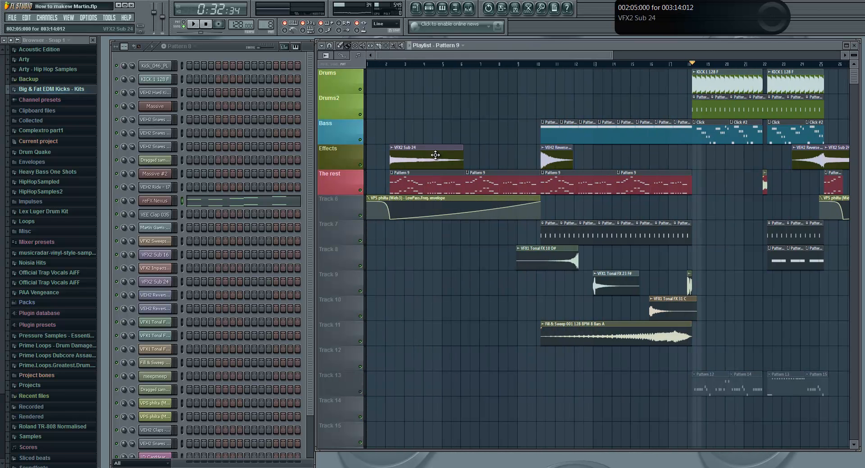
drag(496, 56, 483, 158)
click(408, 159)
click(414, 183)
click(442, 153)
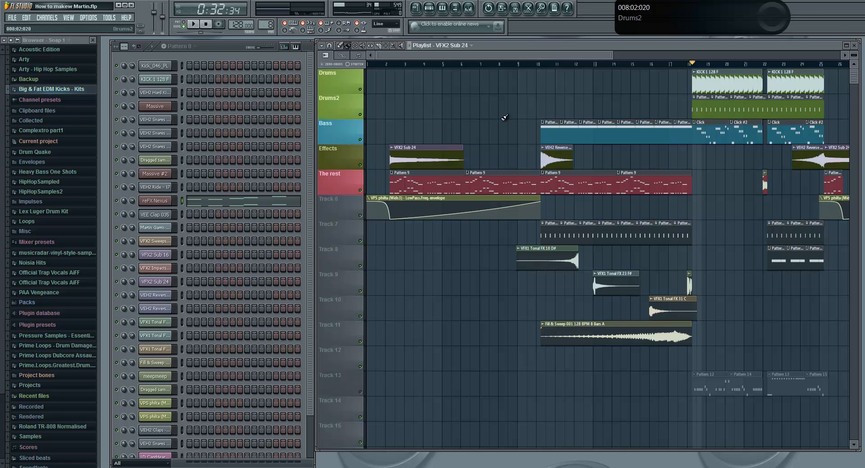
- Play the song from about bar 2 through the end of the drop, glancing at the mixer, and stop playback
click(389, 70)
drag(407, 55, 255, 61)
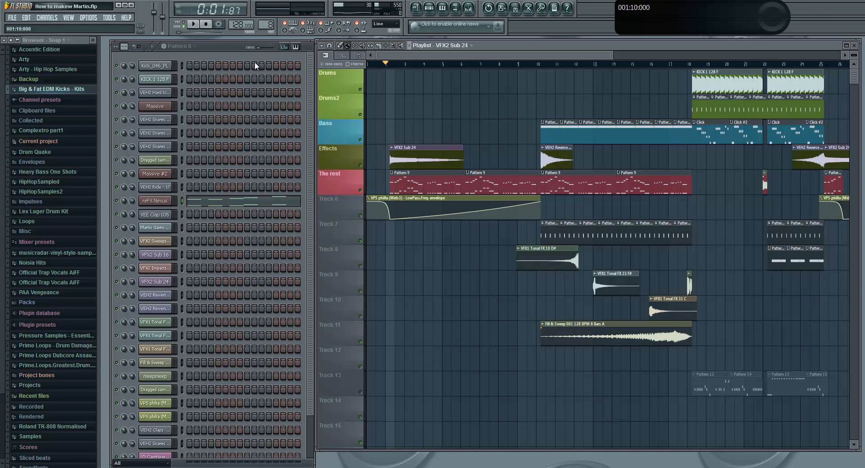
key(space)
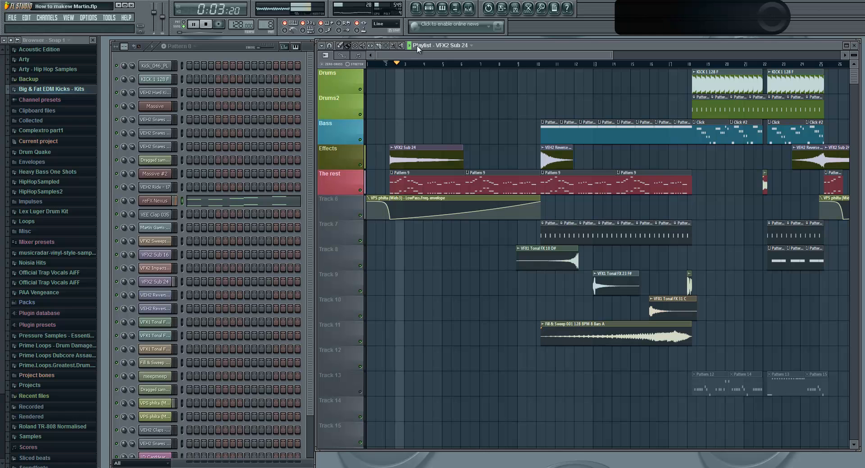
drag(439, 56, 448, 57)
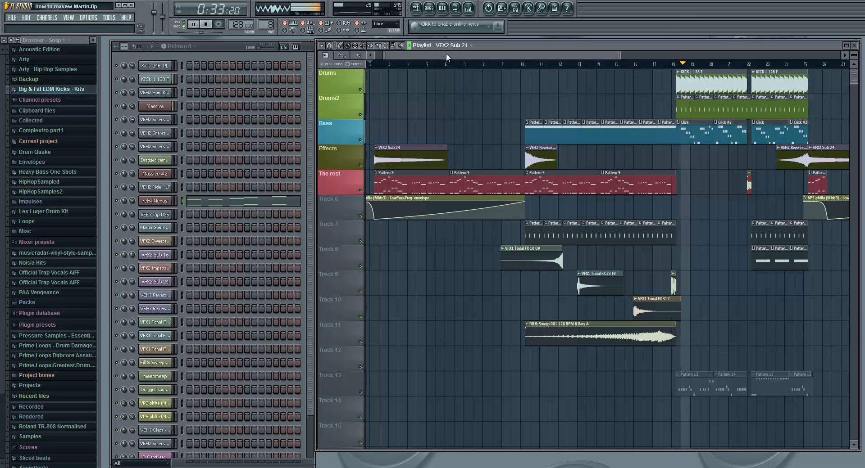
drag(475, 56, 517, 54)
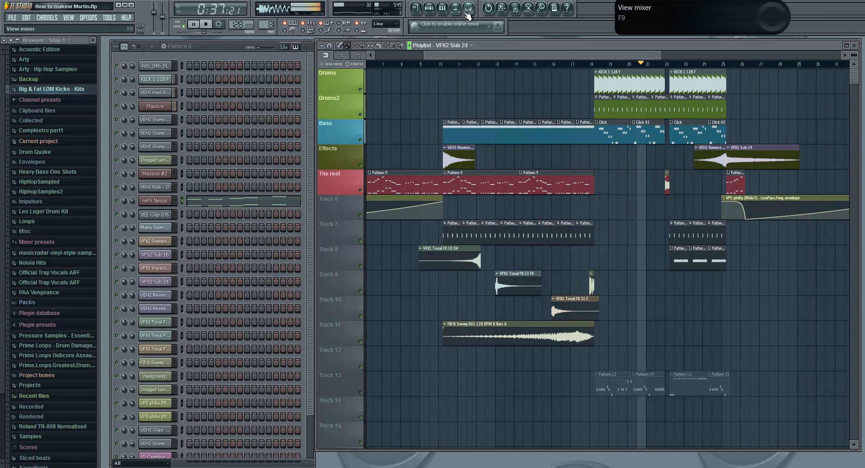
key(F9)
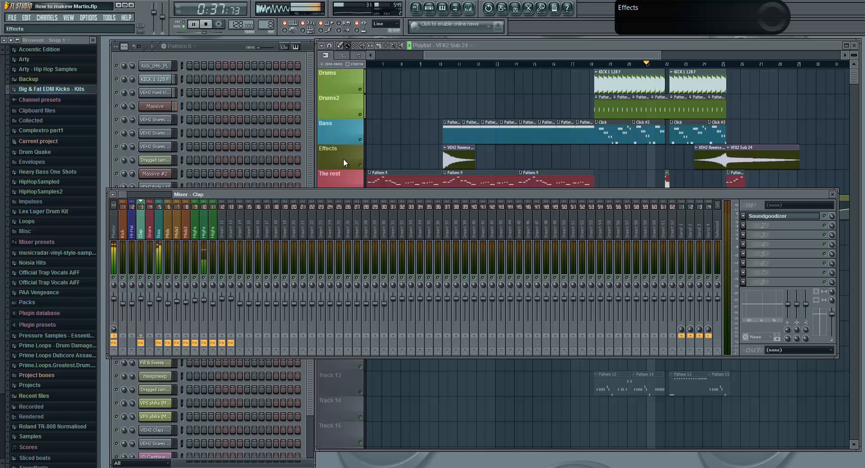
click(833, 196)
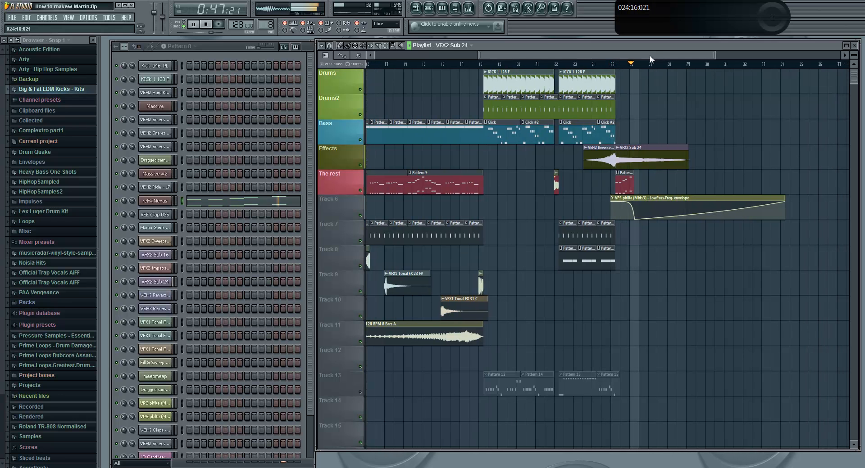
key(space)
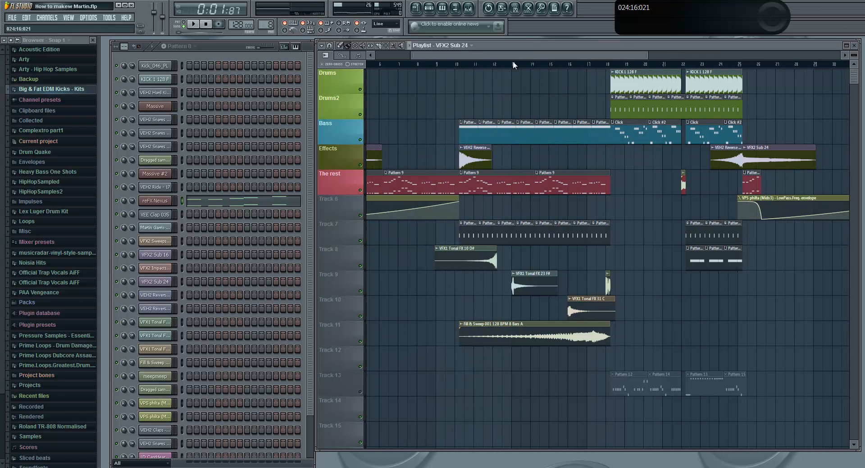
- Look over the Bass and The rest clips, and open the Pattern 9 reFX Nexus melody in the piano roll
click(434, 182)
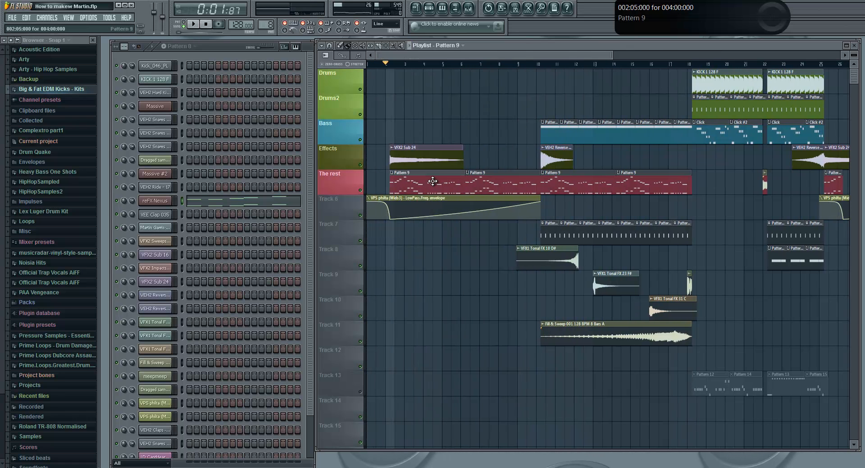
drag(453, 55, 532, 58)
click(511, 130)
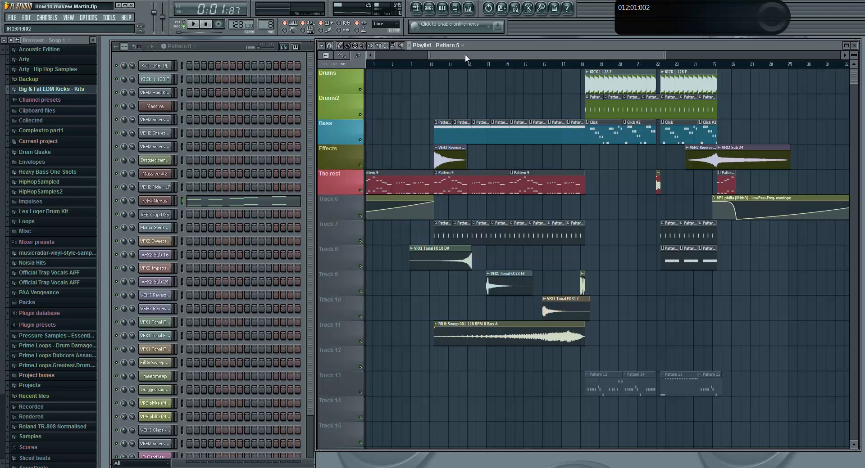
drag(465, 54, 286, 142)
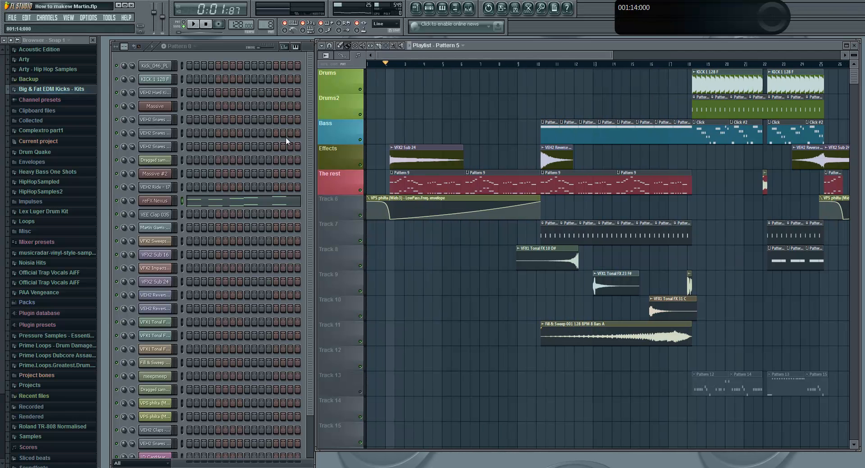
mouse_move(482, 55)
mouse_down()
mouse_move(525, 56)
mouse_move(469, 58)
mouse_up()
double_click(406, 185)
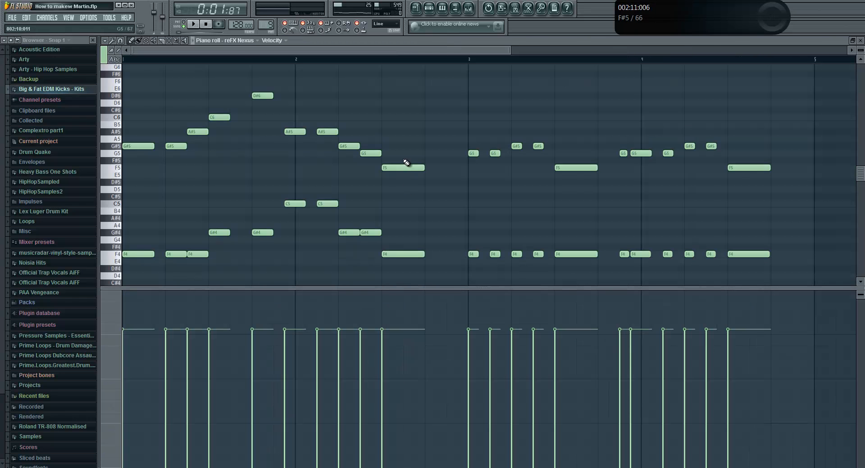
click(854, 45)
click(540, 65)
double_click(423, 185)
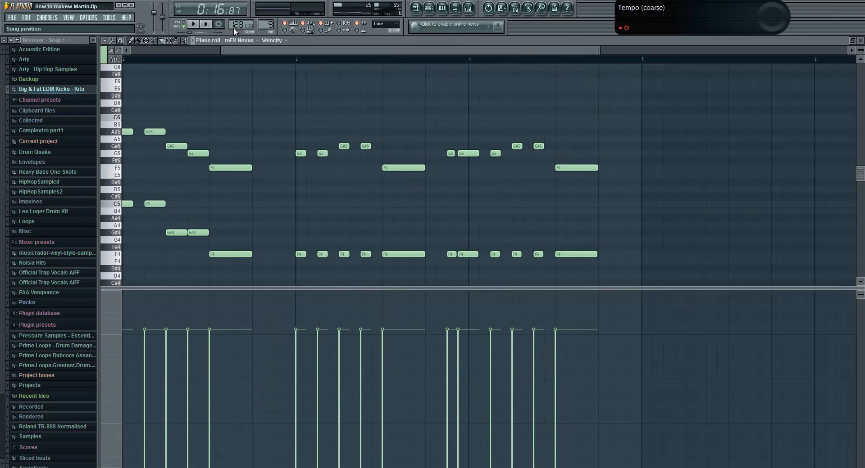
- Play the Pattern 9 melody on its own in pattern mode, stop playback, and close the piano roll
click(189, 25)
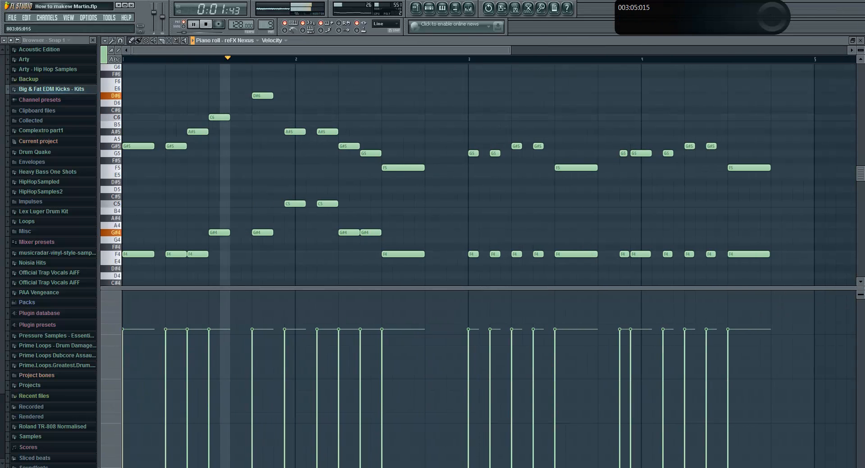
click(861, 41)
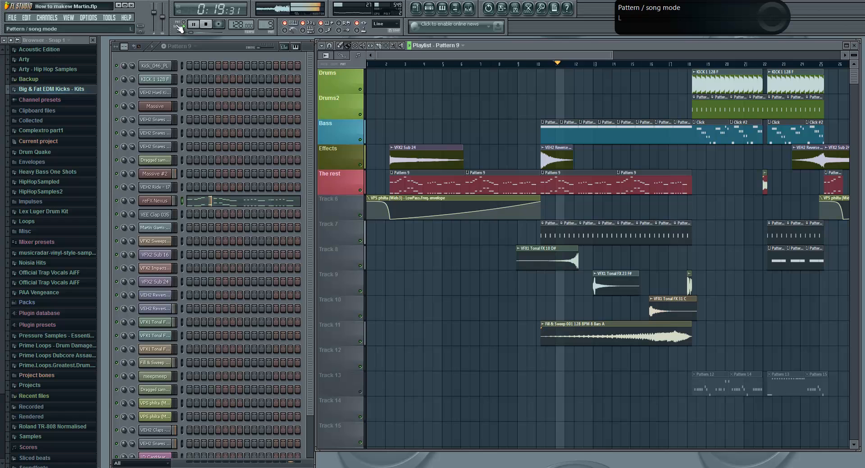
click(218, 201)
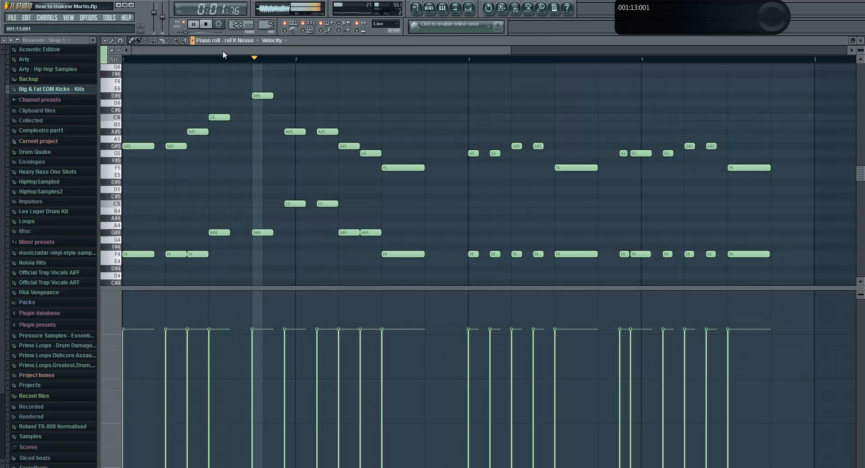
click(860, 41)
key(space)
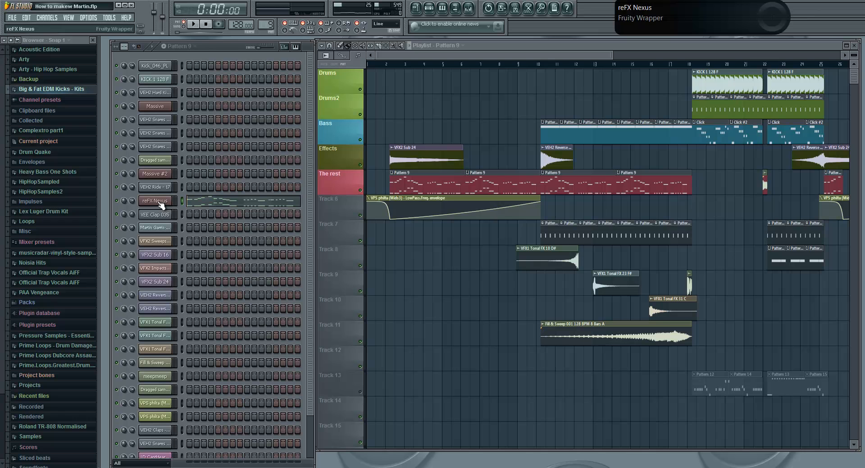
- Check which lead preset the reFX Nexus channel uses, and close the plugin and its channel settings
click(160, 202)
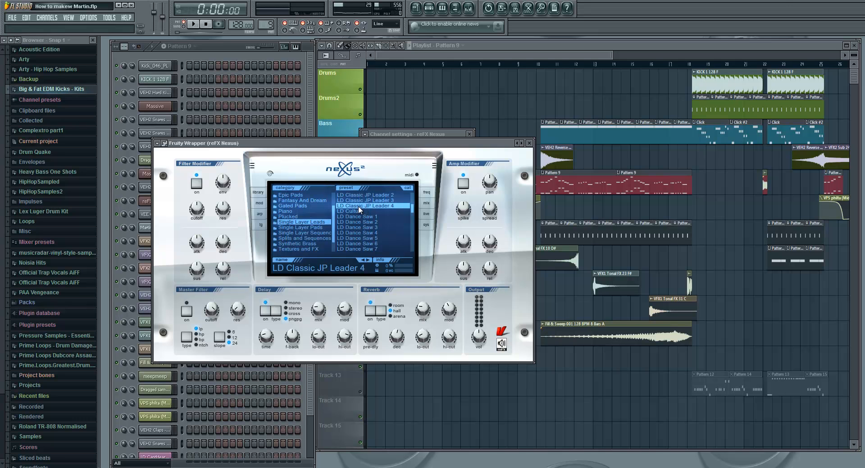
click(529, 144)
click(469, 133)
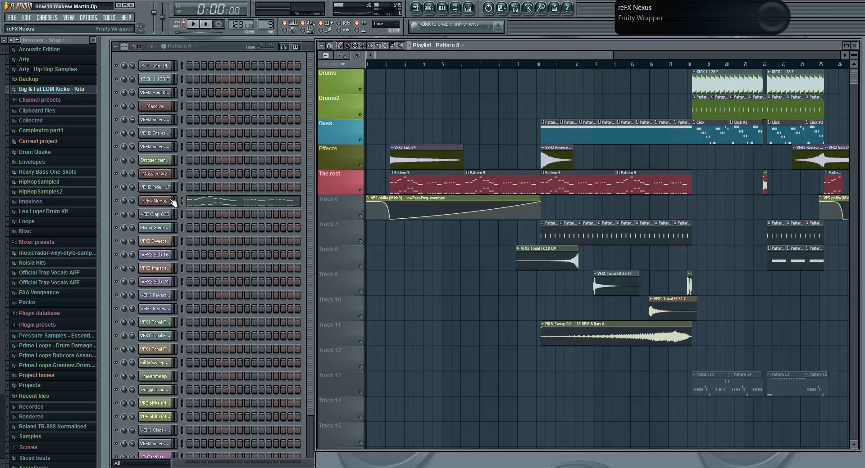
- Open the mixer, move it down to uncover the reFX Nexus channel, and view the Nexus plugin once more
click(471, 9)
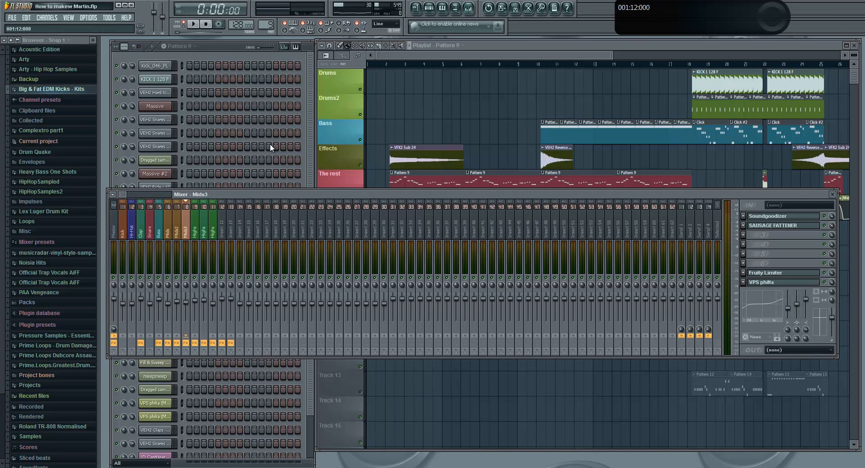
drag(188, 197, 185, 223)
click(155, 201)
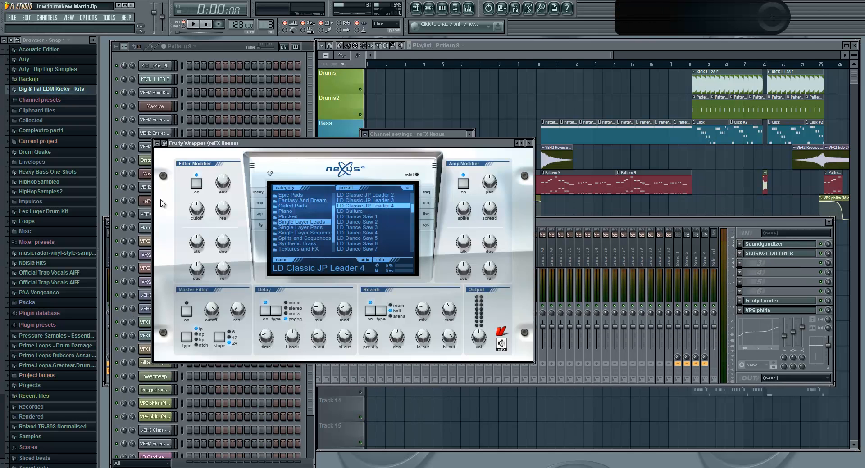
click(528, 144)
click(469, 134)
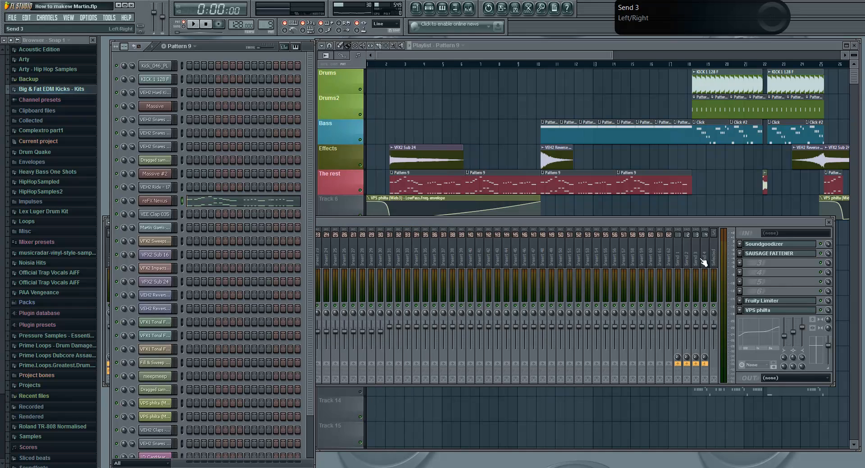
- Inspect the Soundgoodizer, Fruity Limiter and VPS philta effects on the Mids3 mixer track
click(764, 244)
click(200, 100)
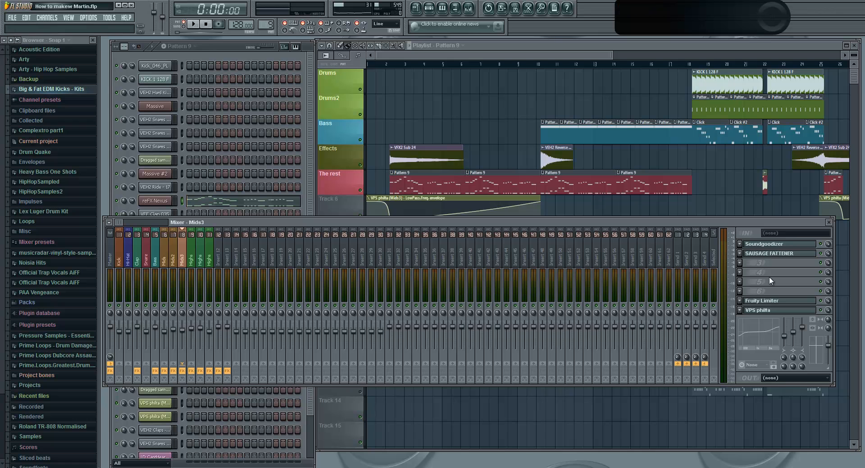
click(767, 304)
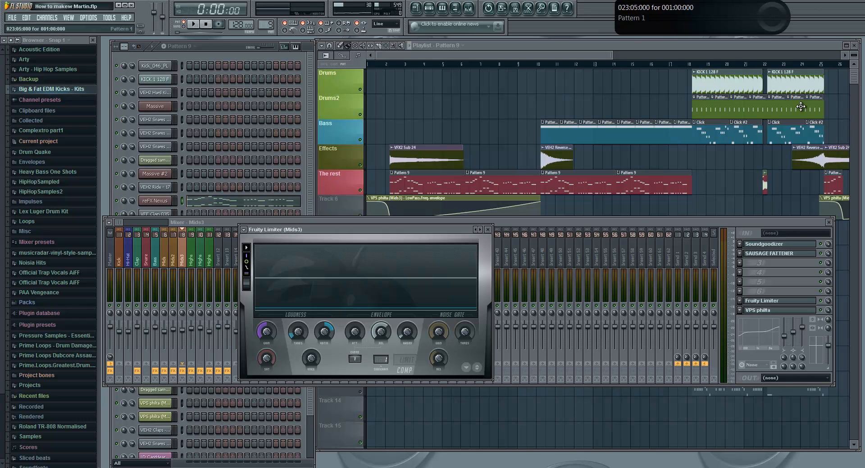
click(488, 230)
click(506, 51)
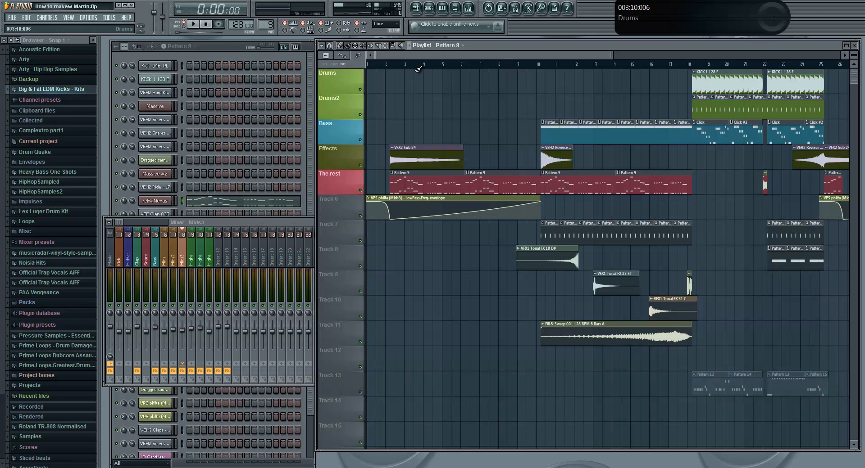
mouse_move(410, 58)
mouse_down()
mouse_move(567, 66)
mouse_move(387, 92)
mouse_move(553, 107)
mouse_move(381, 119)
mouse_up()
click(276, 222)
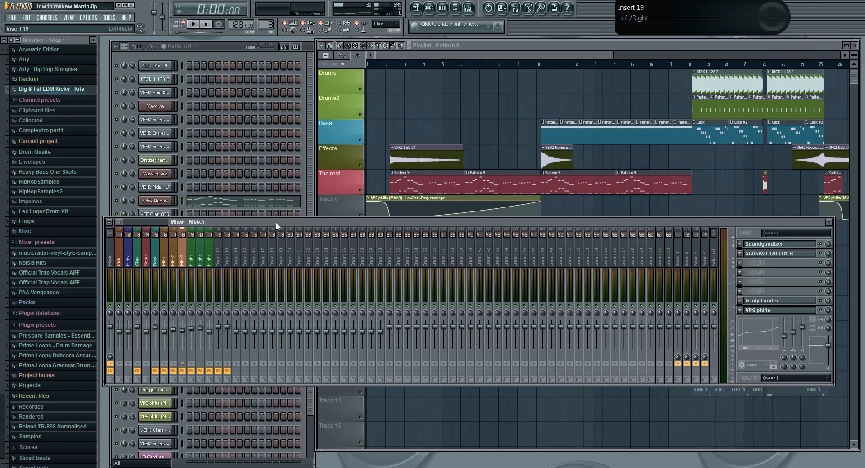
click(778, 312)
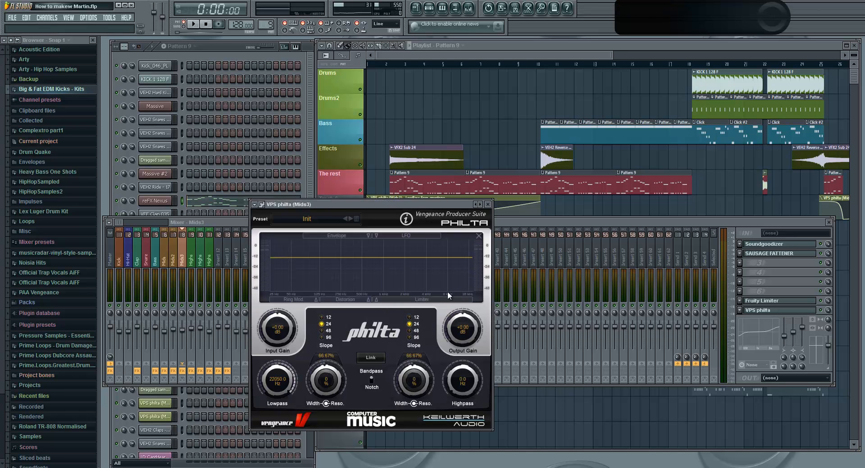
- Try Fruity Free Filter in effect slot 6 of the Mids3 mixer track, and clear the slot again
click(739, 292)
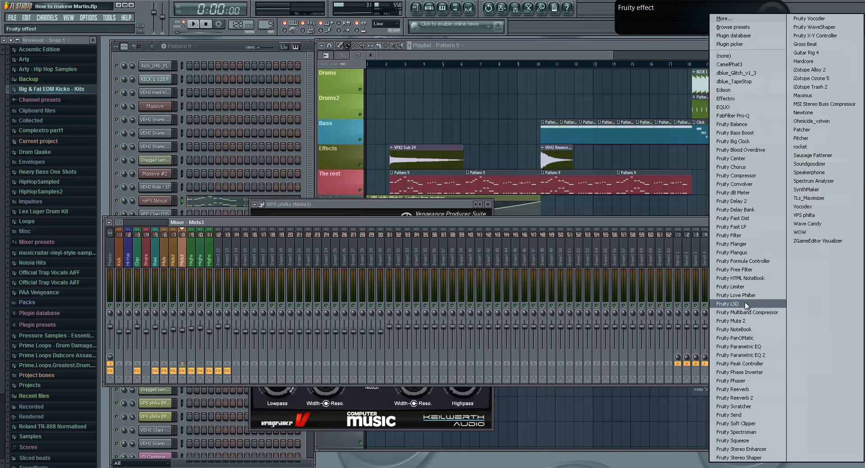
click(741, 269)
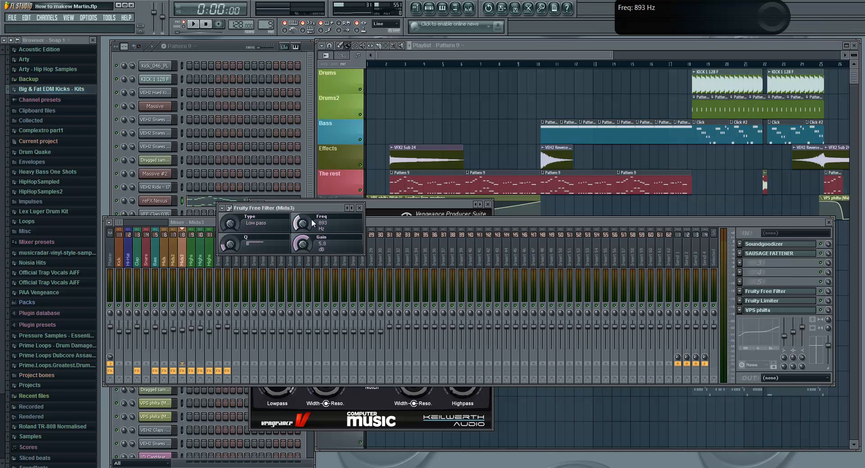
click(360, 208)
click(740, 292)
click(752, 302)
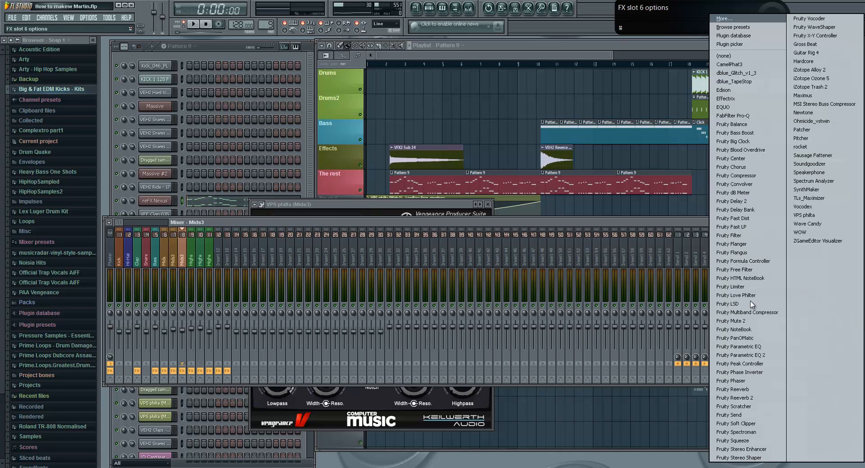
click(725, 19)
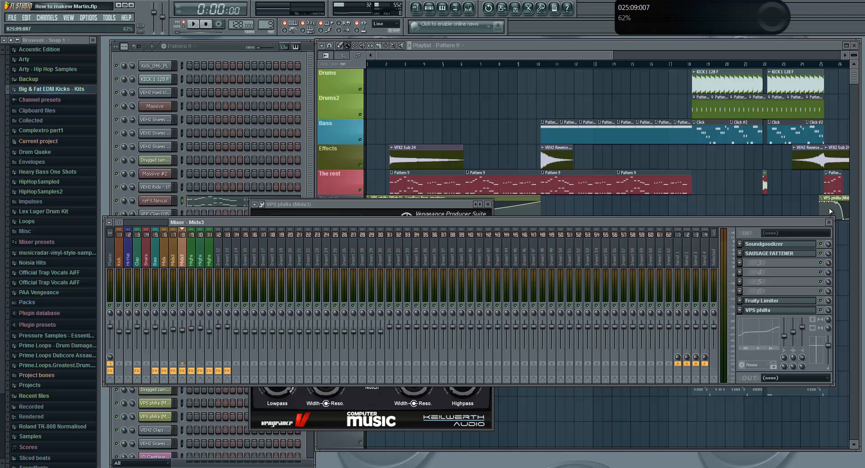
- Close the mixer and VPS philta, and check the channel settings of the VFX2 Sub 24 sample
click(828, 222)
click(487, 205)
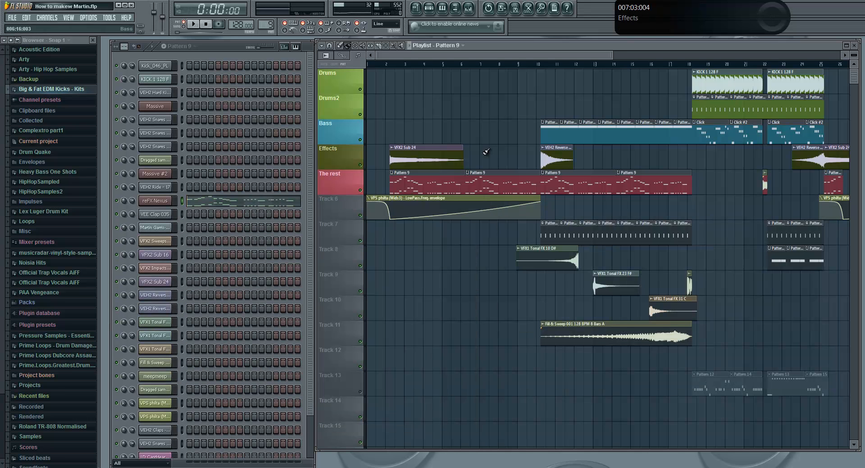
double_click(426, 154)
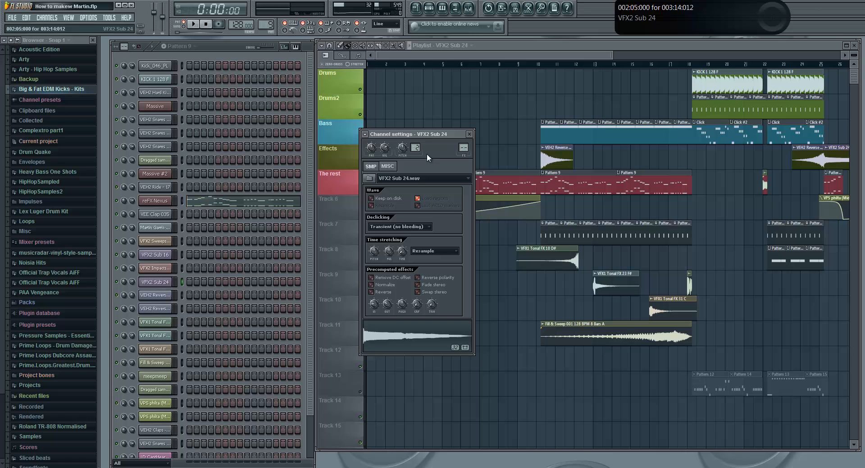
click(470, 134)
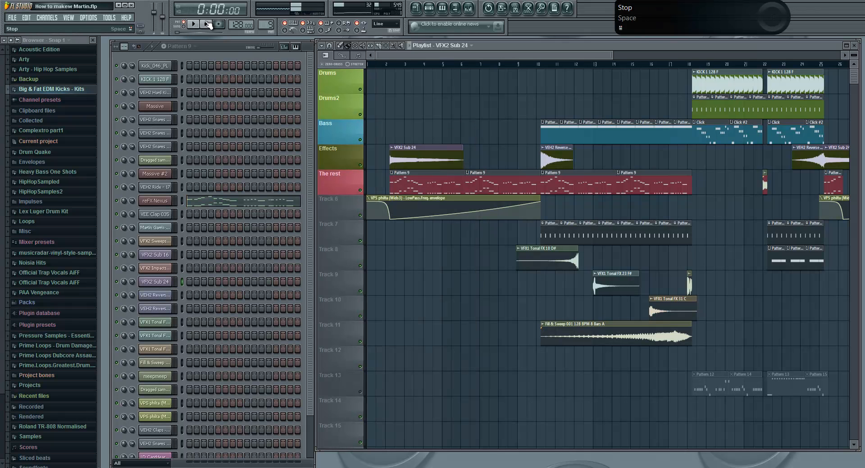
- Return the playlist position to the song start and open the Producing Pack folder under Samples in the browser
click(385, 63)
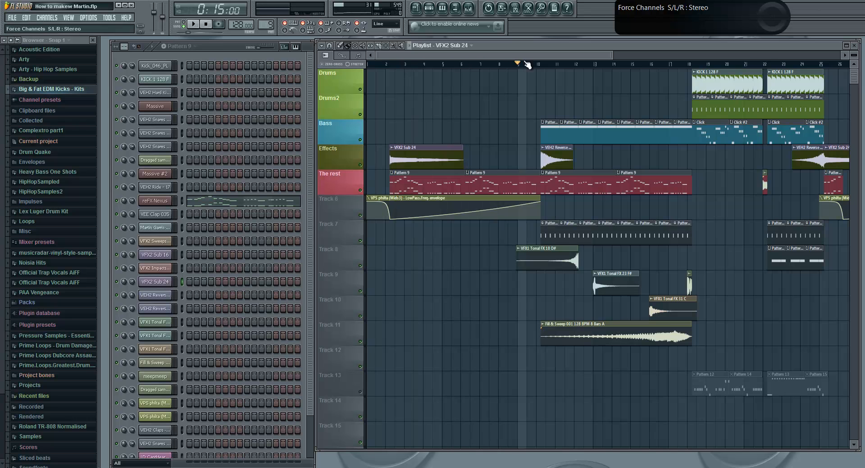
click(367, 64)
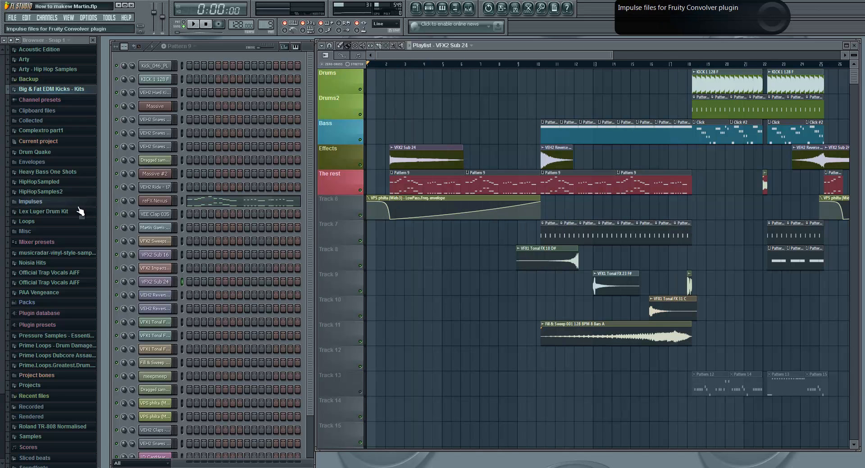
scroll(2, 358, down, 2)
scroll(2, 358, down, 1)
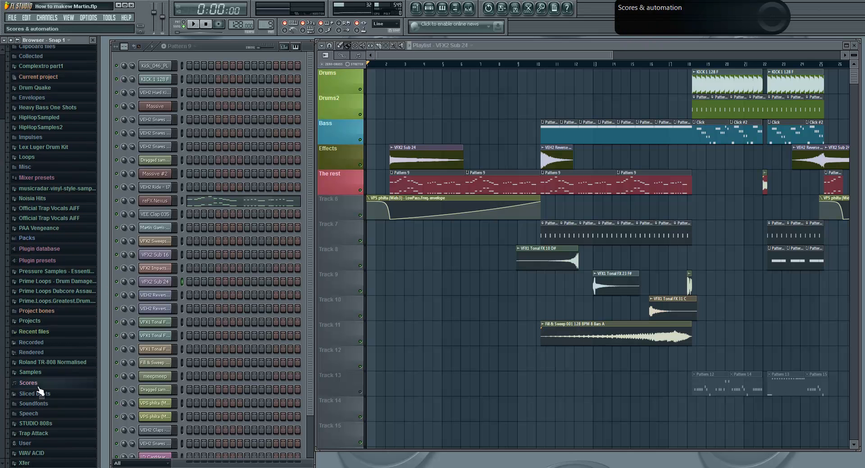
click(55, 373)
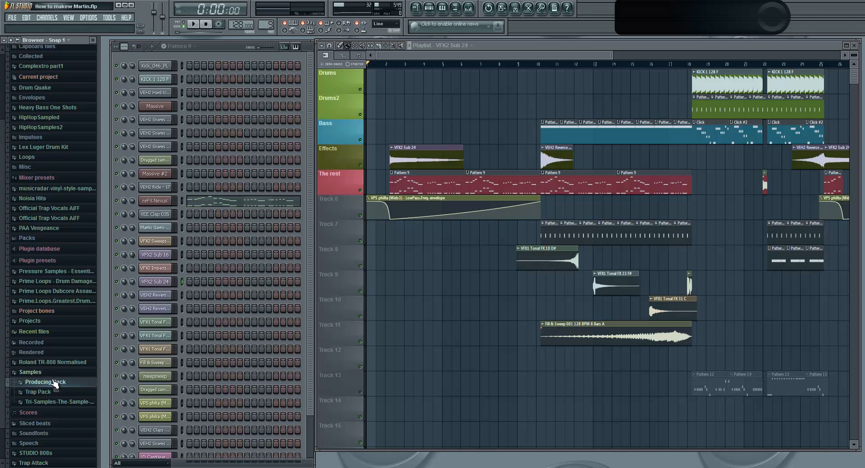
click(62, 380)
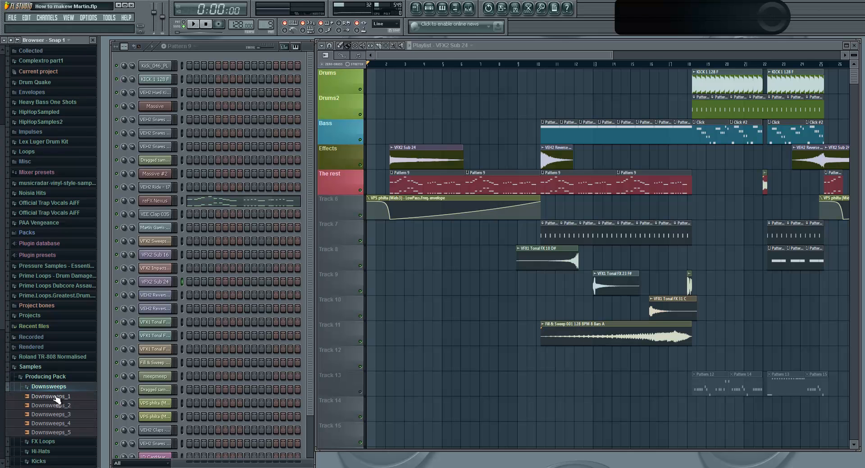
- Audition the five samples Downsweeps_1 to Downsweeps_5 in the Downsweeps folder
click(54, 396)
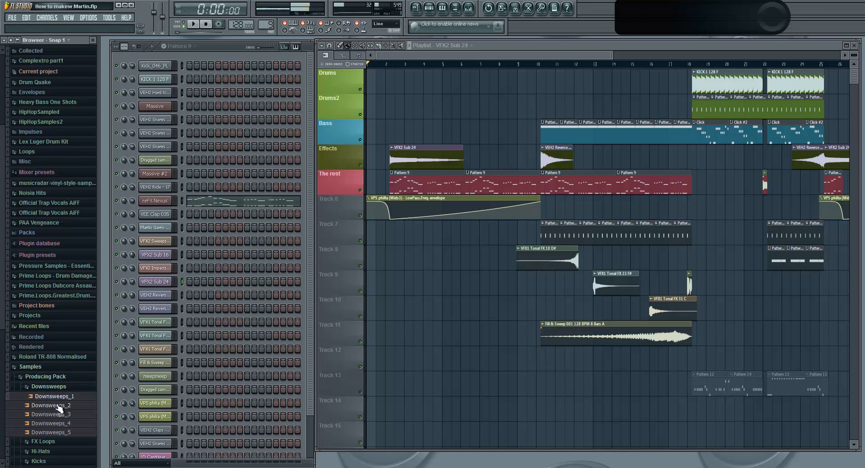
click(56, 406)
click(62, 414)
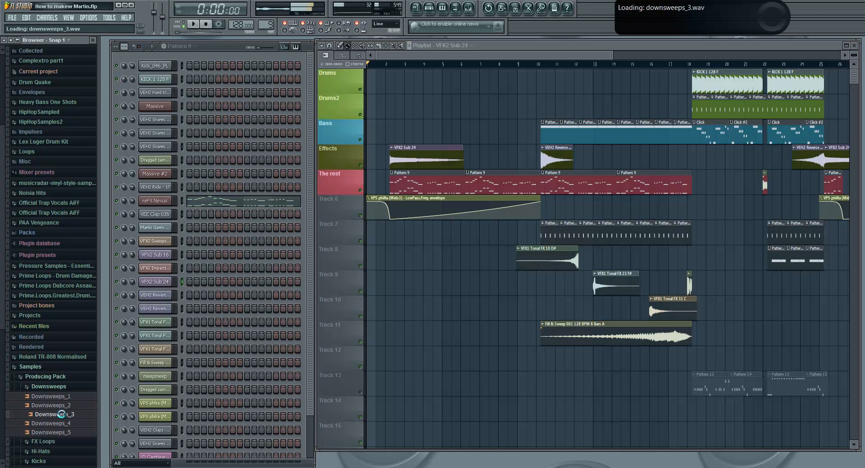
click(66, 425)
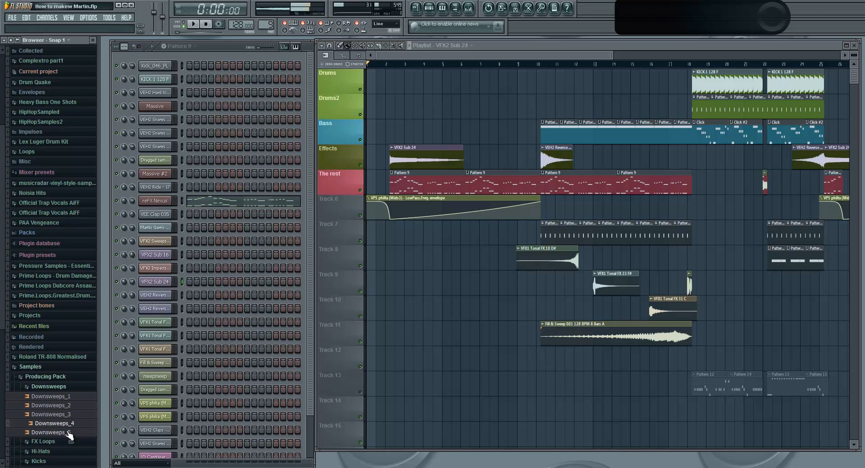
click(69, 433)
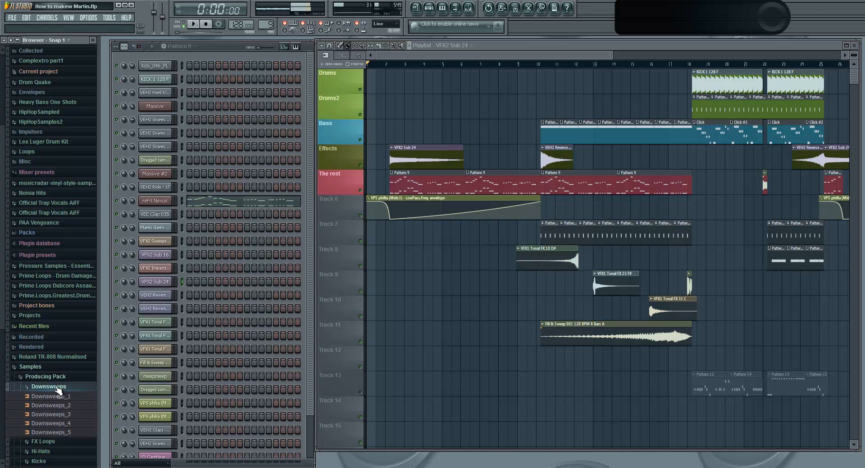
- Collapse the Downsweeps folder, check the Producing Pack subfolders once more, and collapse the pack
click(48, 386)
click(45, 377)
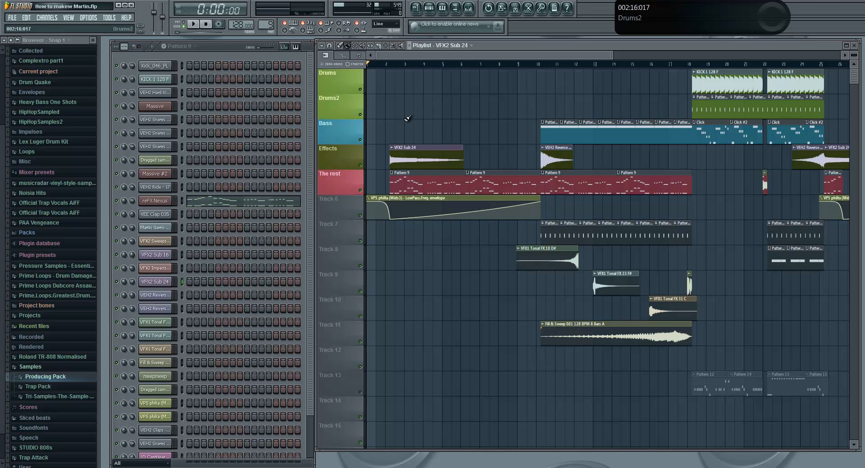
click(62, 377)
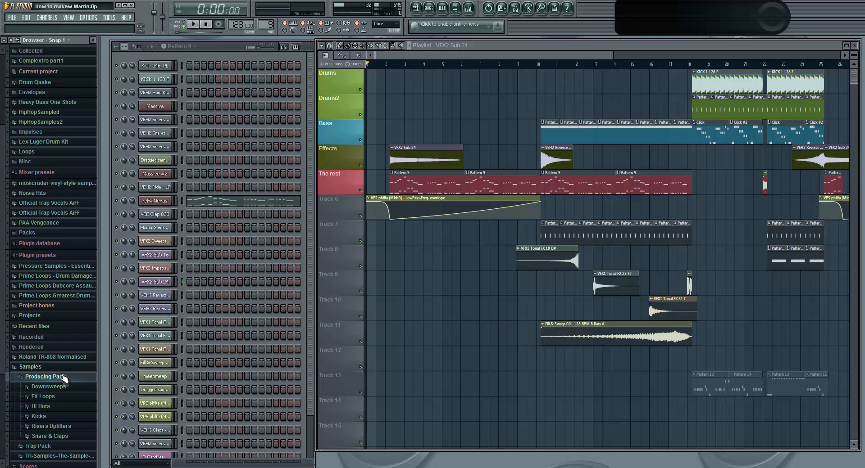
click(54, 378)
- Play the arrangement from bar 9 into the build-up section, and stop playback
click(536, 64)
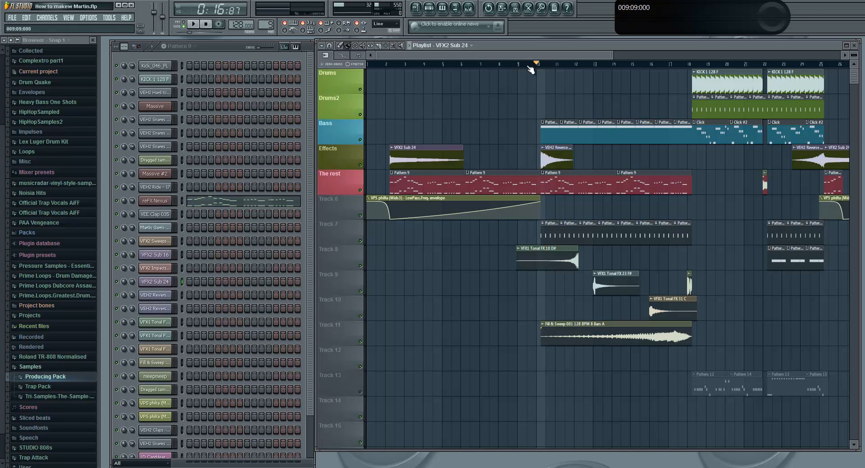
key(space)
drag(548, 56, 582, 58)
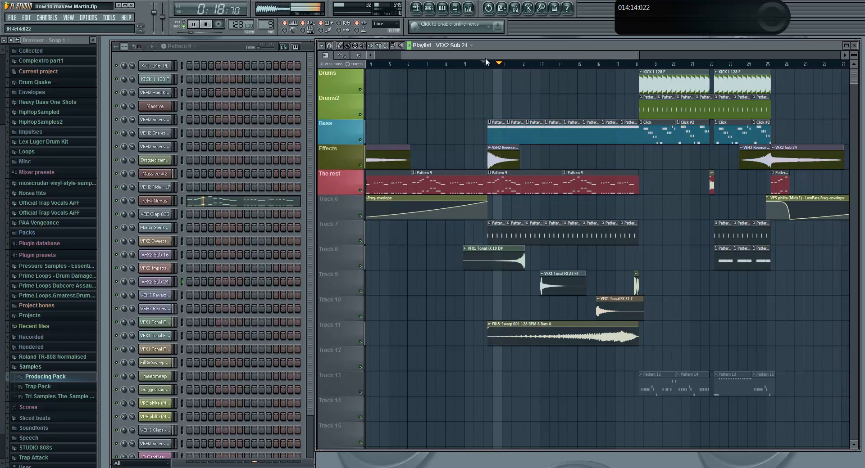
drag(481, 55, 507, 54)
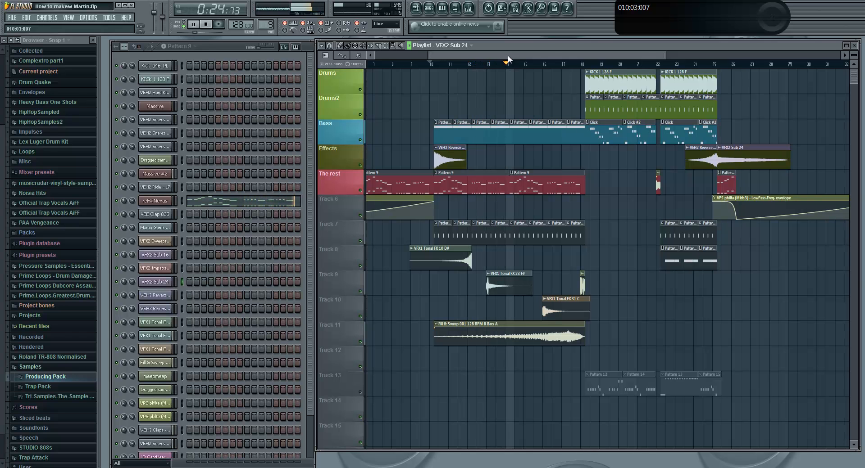
key(space)
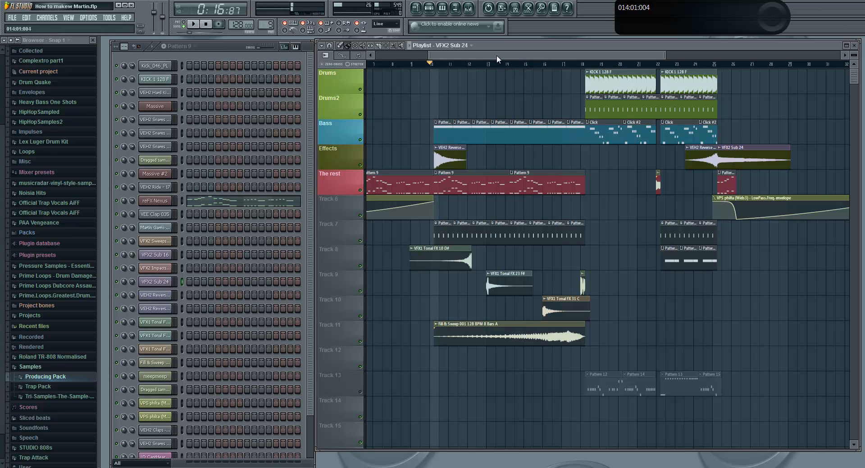
drag(496, 54, 428, 58)
- View and play the Massive #2 note in the piano roll, and close the piano roll
key(F7)
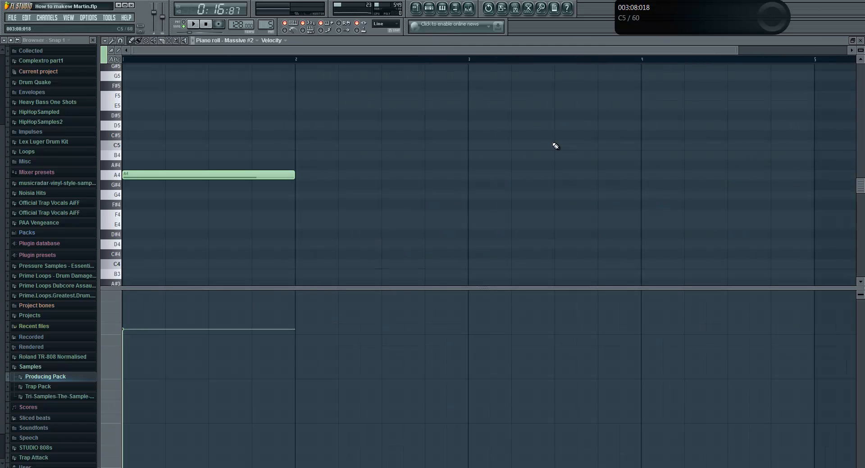
click(198, 24)
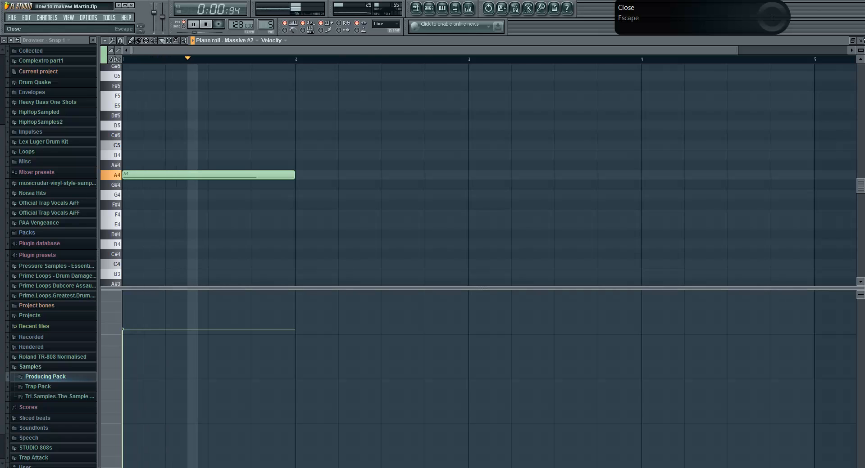
click(860, 40)
key(space)
- Open the Massive #2 synth and choose White Noise as its noise type
click(163, 175)
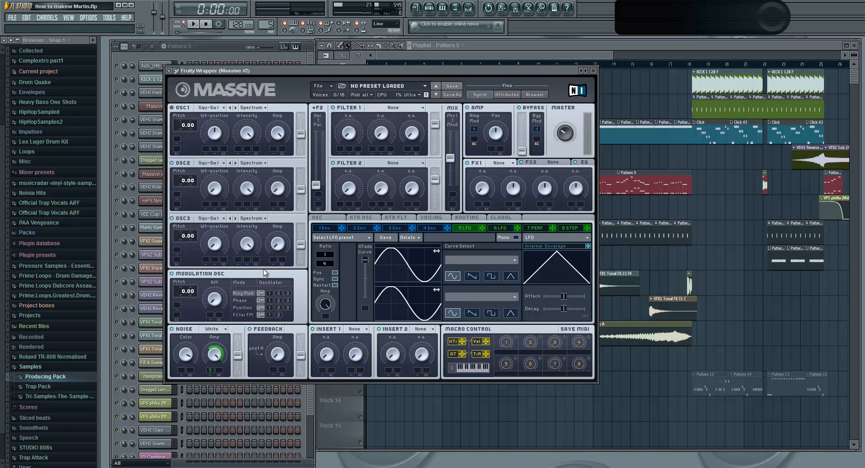
click(215, 334)
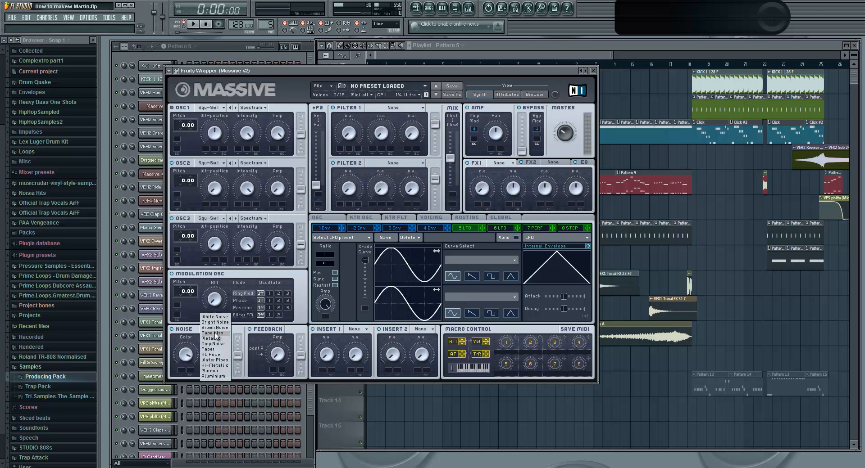
click(215, 317)
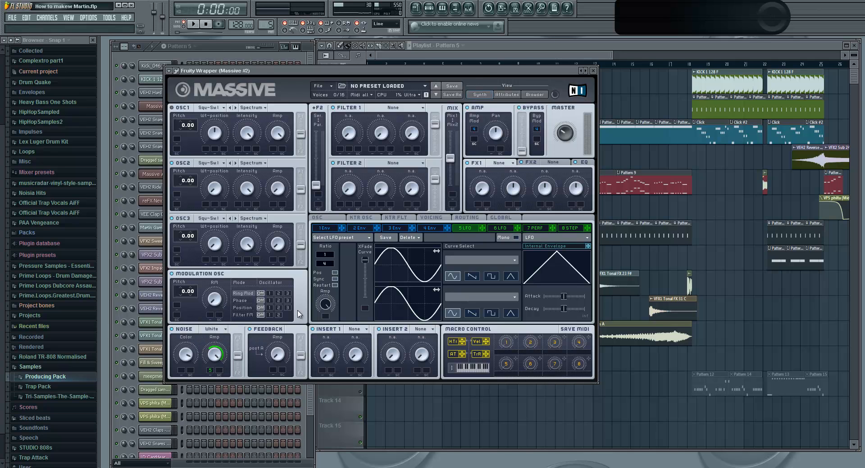
- Play Pattern 5 to hear the Massive #2 sound, inspect the LFO ratio, and close the synth
click(213, 45)
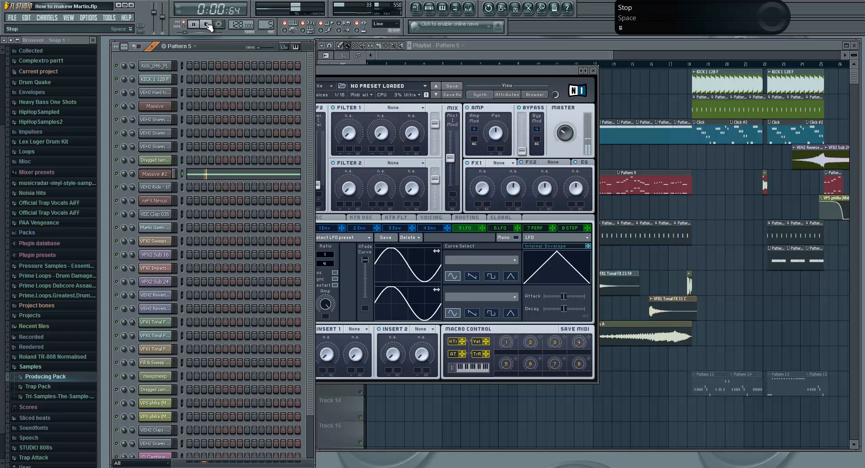
click(207, 25)
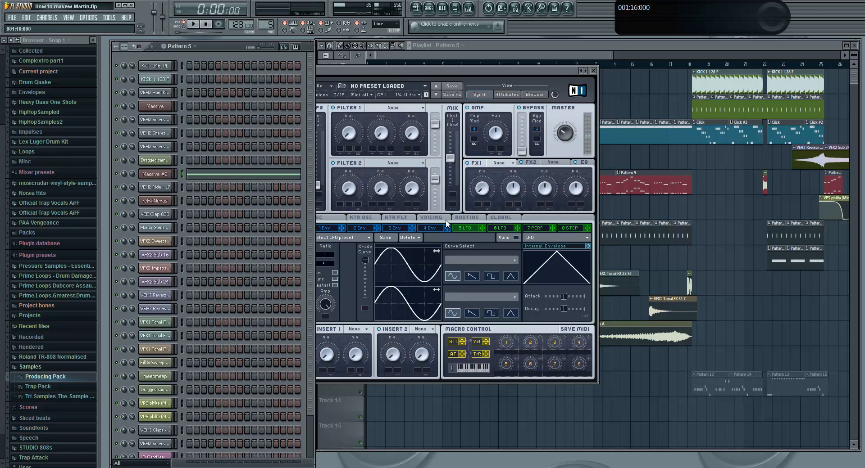
click(471, 228)
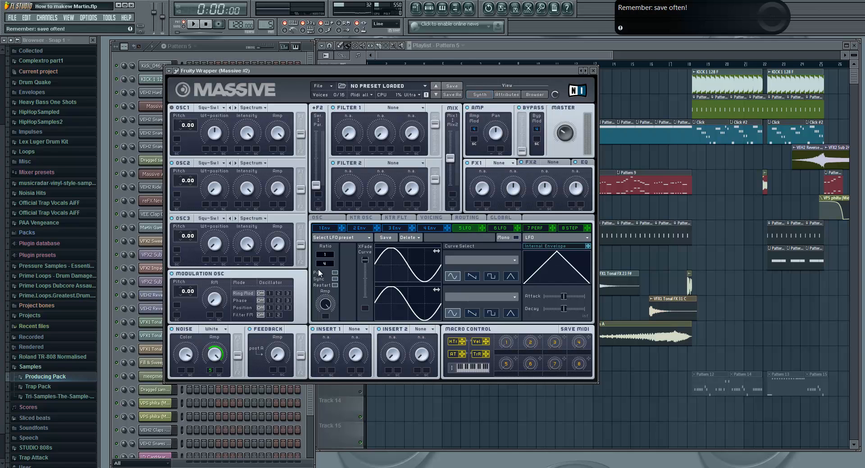
drag(326, 264, 328, 263)
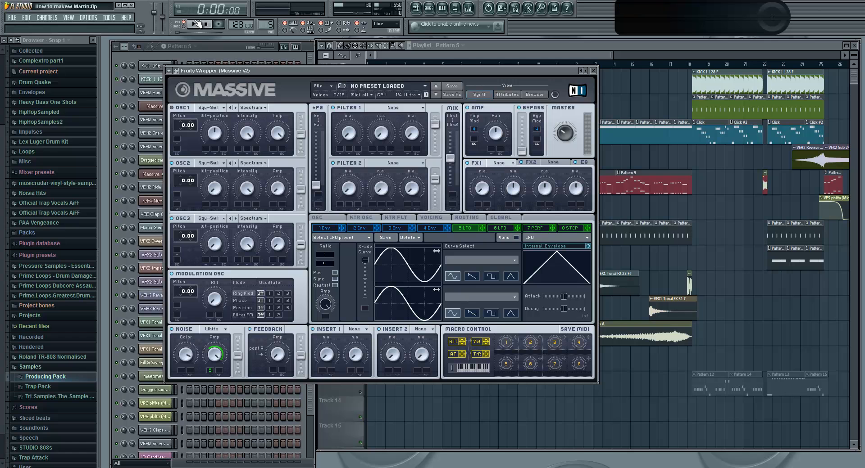
click(593, 71)
- Check the channel settings of the VEH2 Reverse Crash clip at bar 10 on the Effects track, and close them
drag(578, 53, 604, 61)
double_click(511, 167)
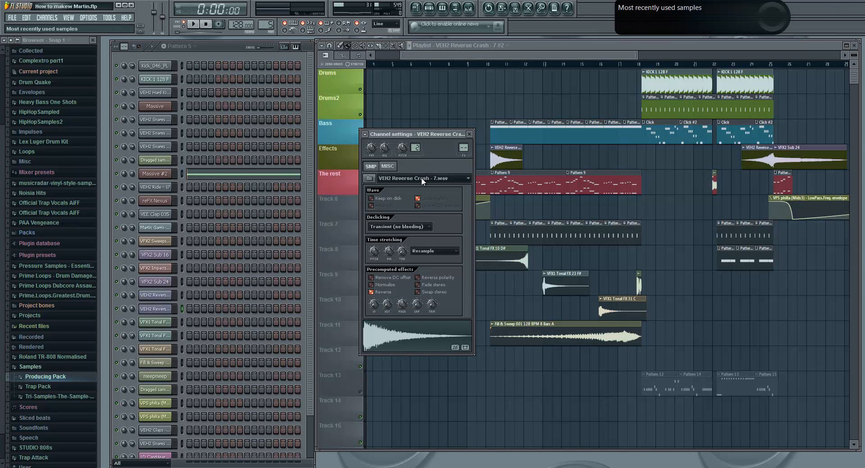
click(470, 135)
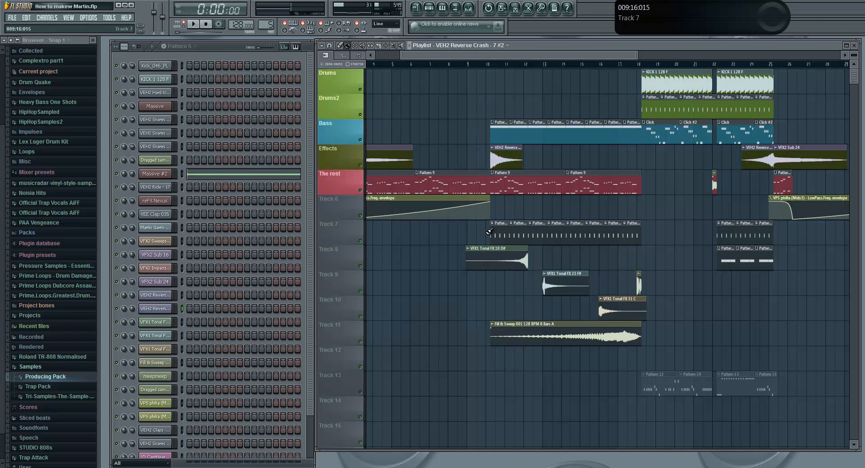
- Play the transition into bar 10 from the middle of bar 9 to hear the reverse crash
click(484, 64)
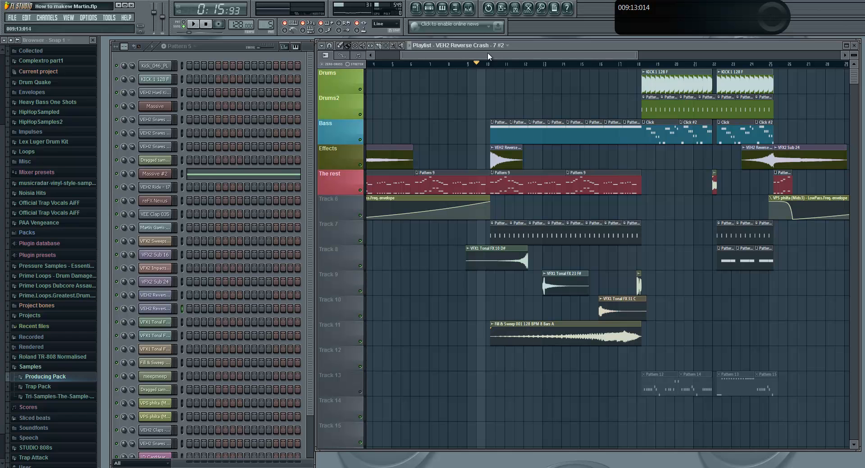
key(space)
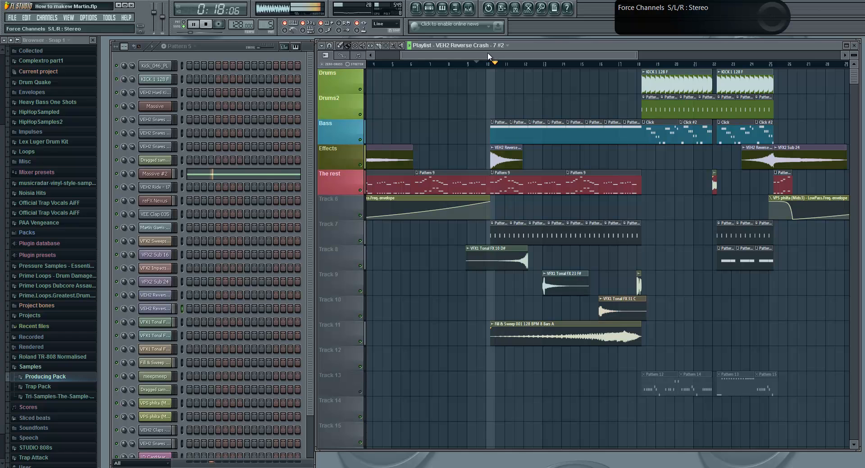
key(space)
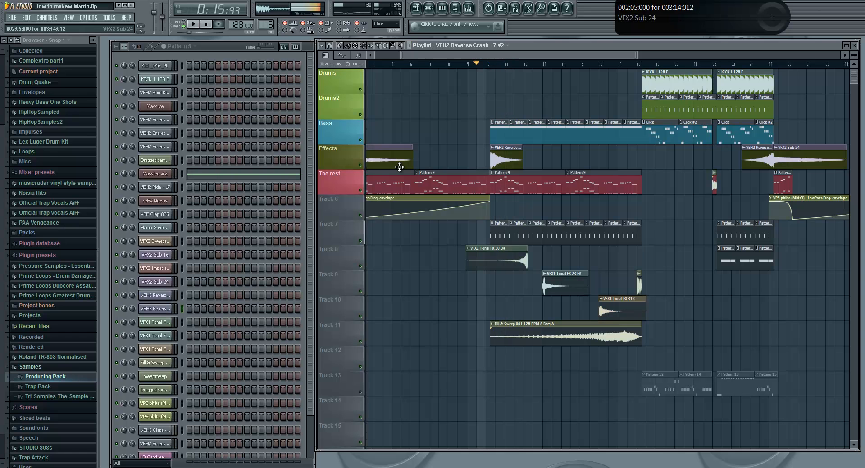
- Compare the transition into bar 10 by playing it with the Effects track muted and again with it unmuted
click(361, 166)
key(space)
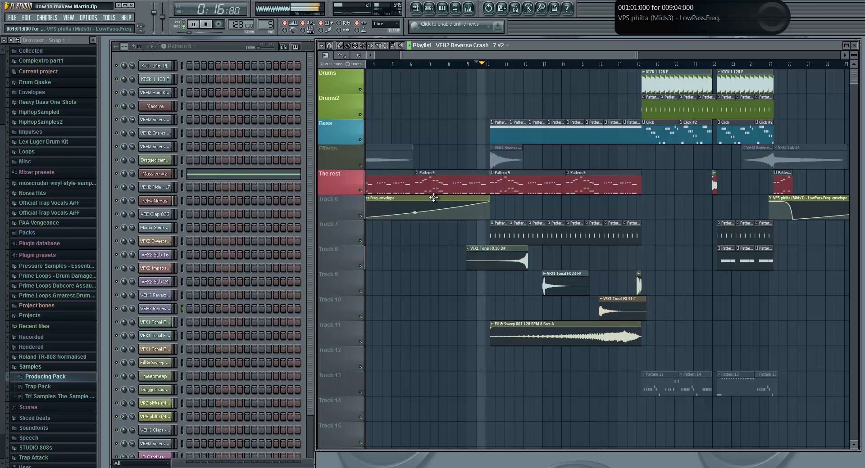
click(360, 165)
key(space)
key(space)
drag(494, 56, 505, 60)
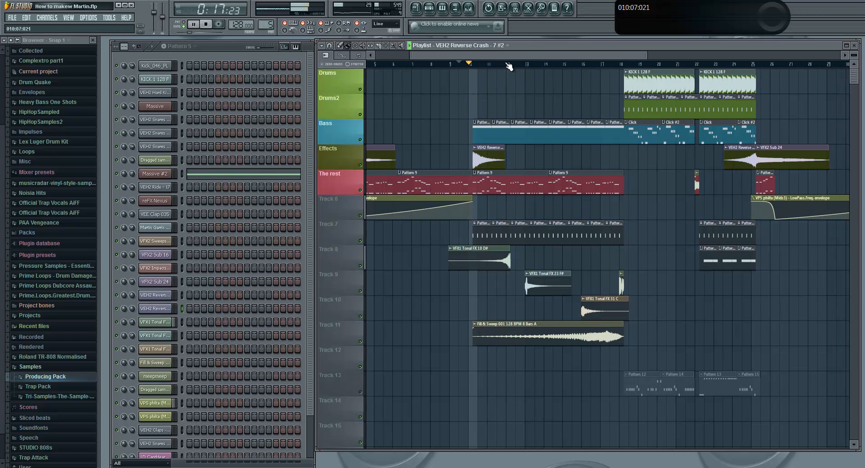
key(space)
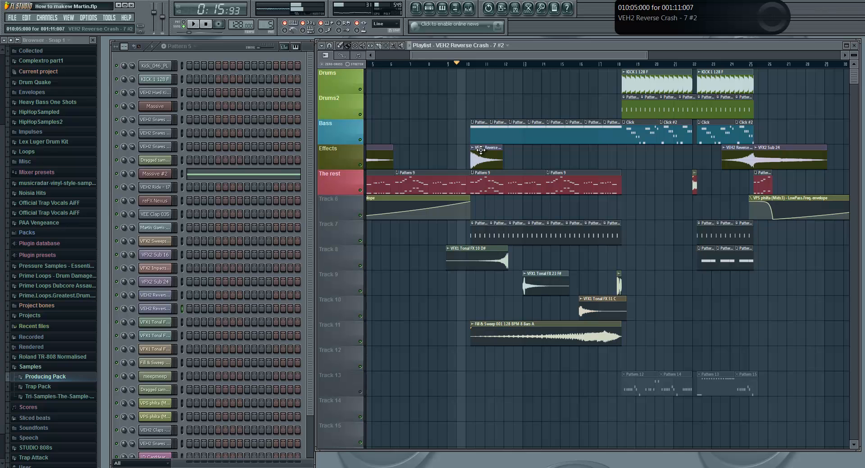
- Open Pattern 11 from Track 7 and play its clap and snare steps on their own
double_click(480, 228)
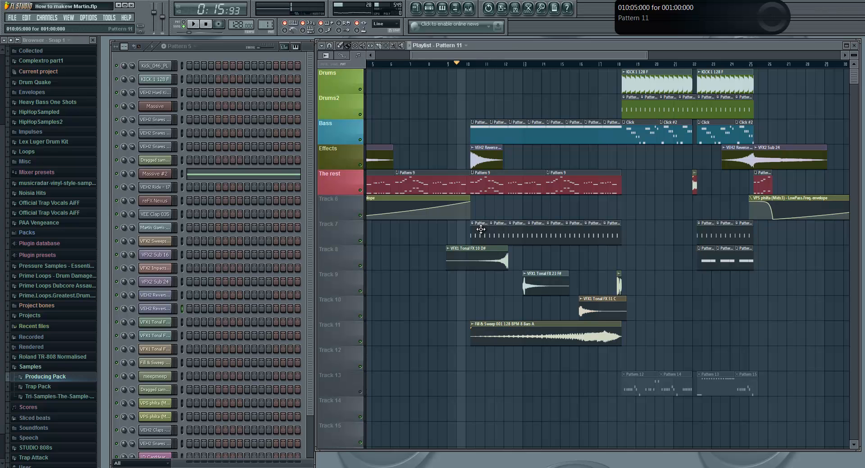
scroll(311, 92, down, 3)
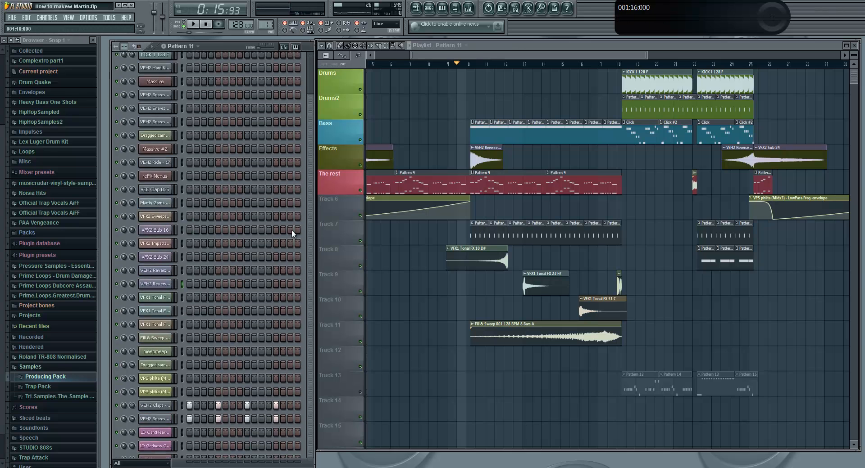
click(195, 25)
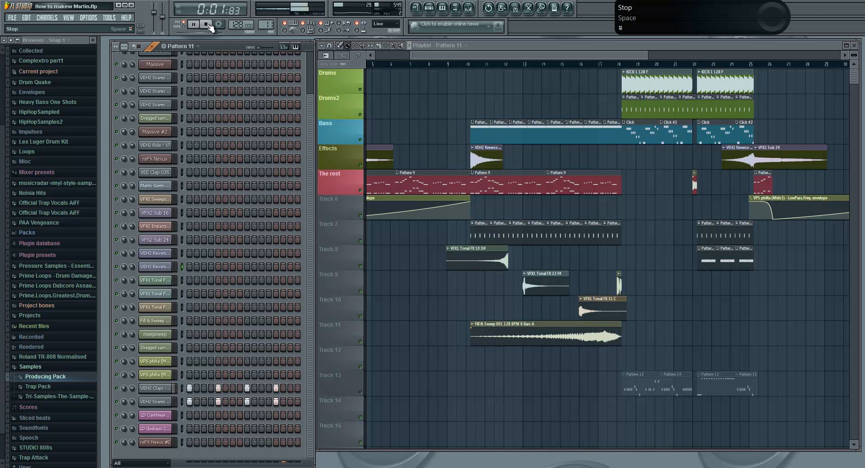
- Stop playback and check the VEH2 Claps channel and the Fruity Reeverb on its mixer track, Highs
click(208, 25)
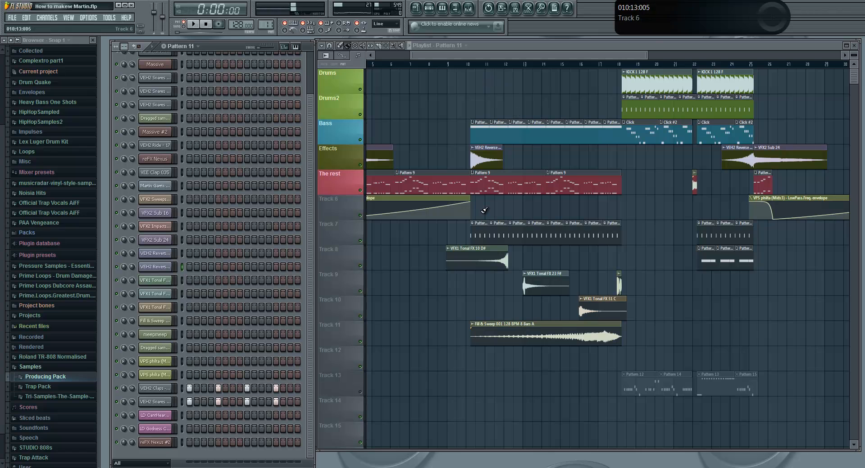
click(162, 388)
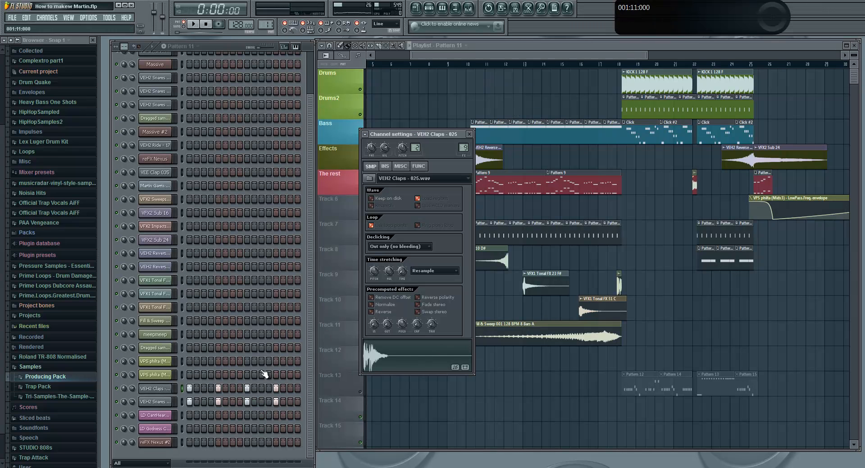
click(475, 9)
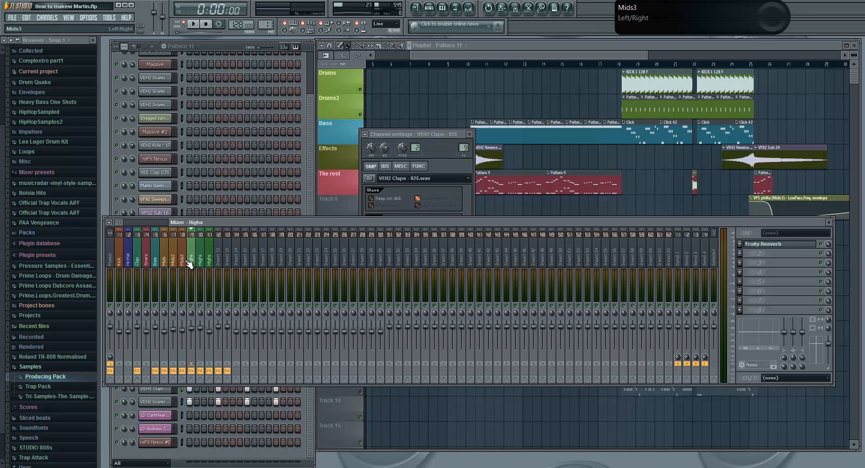
click(783, 247)
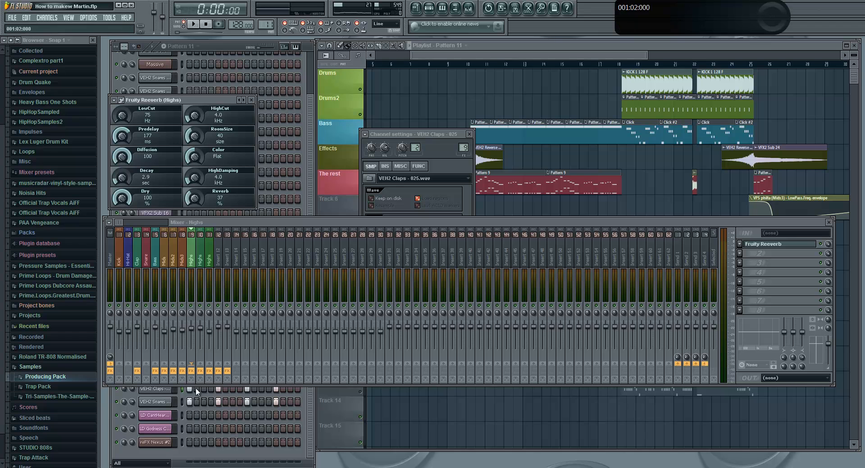
- Compare the clap by playing Pattern 11 with its existing reverb predelay and again with the predelay at 0 ms
click(192, 24)
click(206, 24)
drag(122, 136, 158, 439)
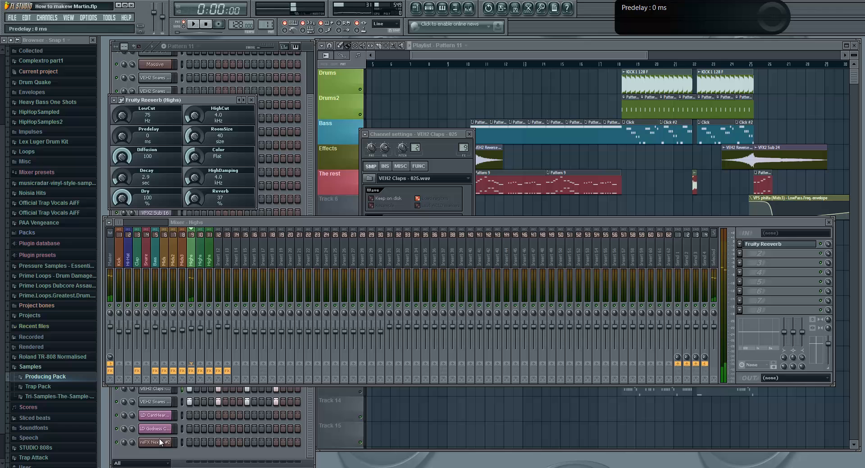
click(196, 25)
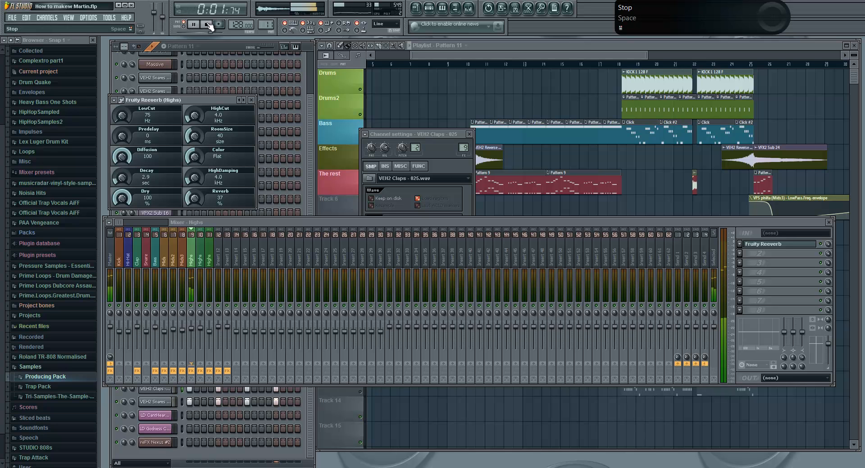
click(209, 25)
- Raise the Fruity Reeverb predelay again, play the clap pattern with it, and close the reverb, channel settings and mixer
drag(123, 136, 142, 47)
click(193, 24)
click(252, 99)
click(208, 24)
click(469, 134)
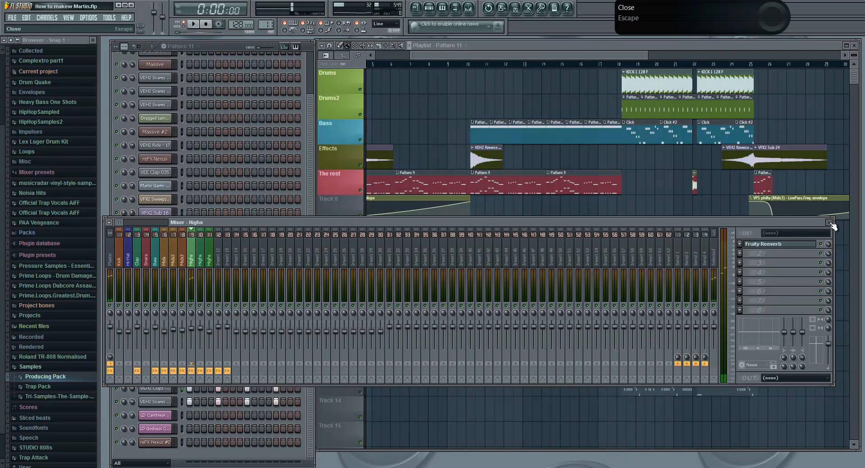
click(830, 223)
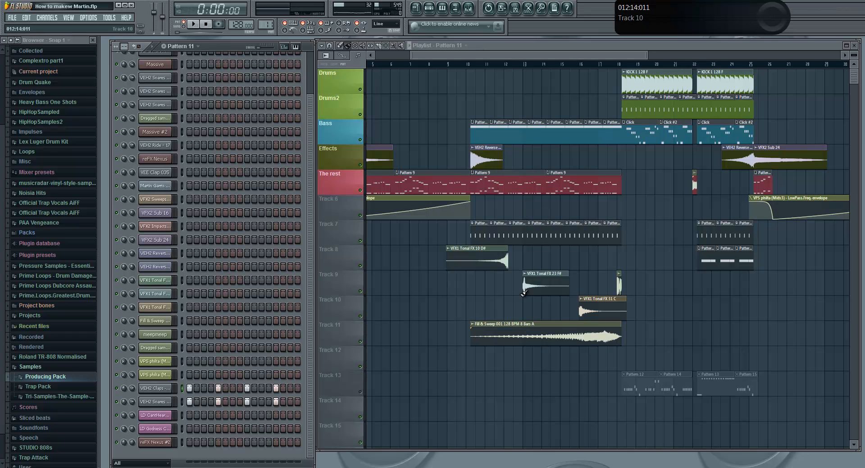
- Check the channel settings of the VFX1 Tonal FX 10 D#, 23 F# and 31 C clips on Tracks 8 to 10, closing each
double_click(484, 255)
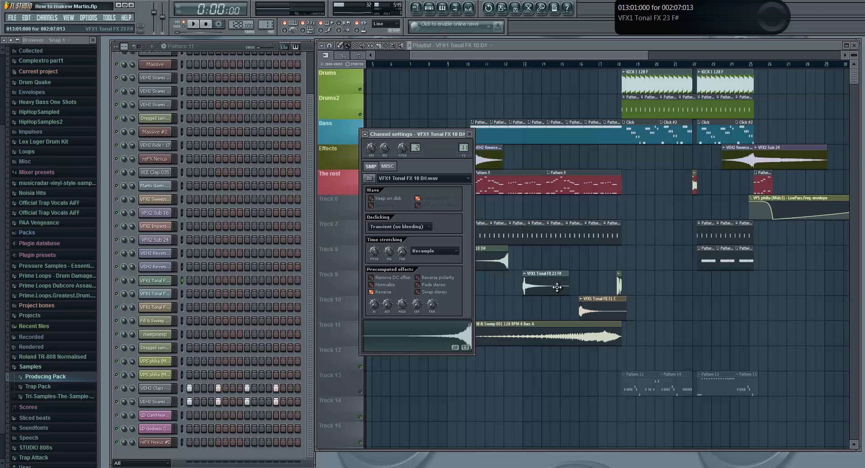
click(469, 134)
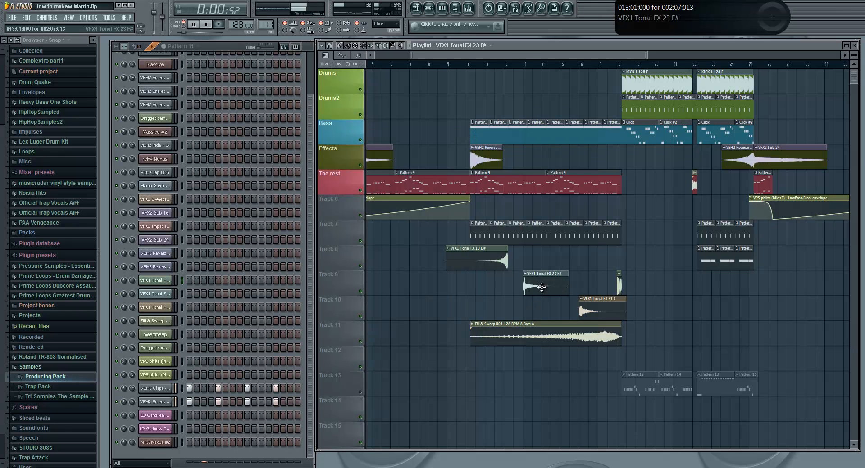
double_click(538, 285)
click(393, 337)
click(469, 134)
double_click(590, 311)
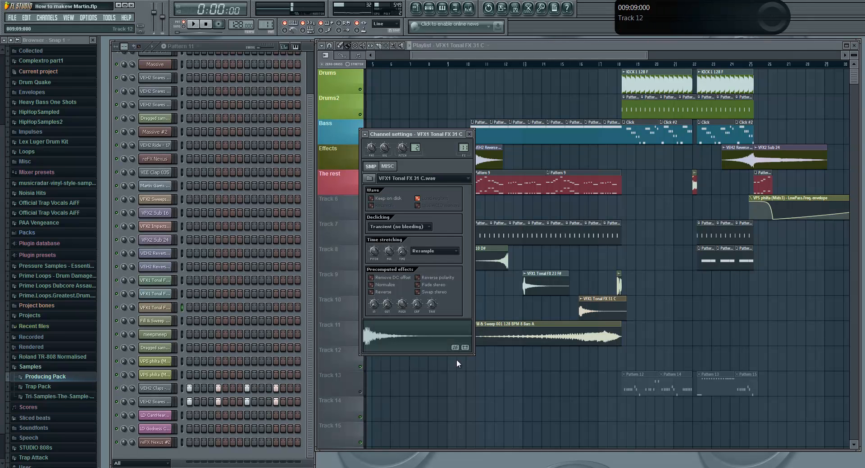
click(469, 134)
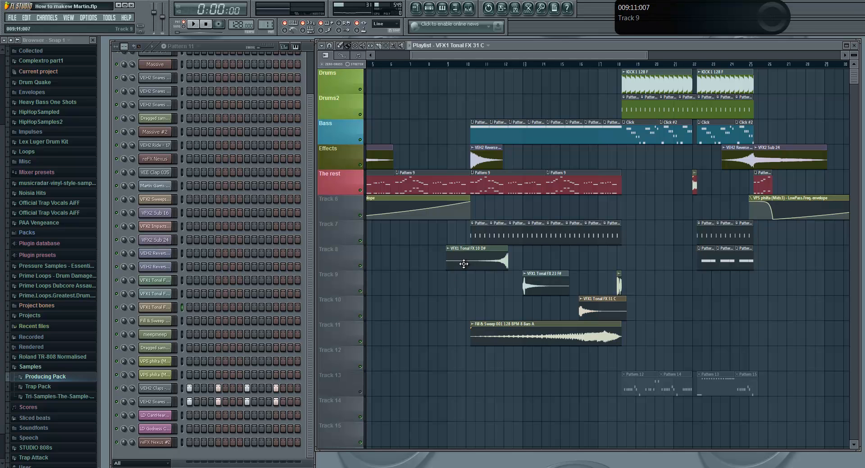
- Set the song position to bar 10, select Pattern 5 on the Bass track, and play the start of the build-up
drag(441, 56, 391, 61)
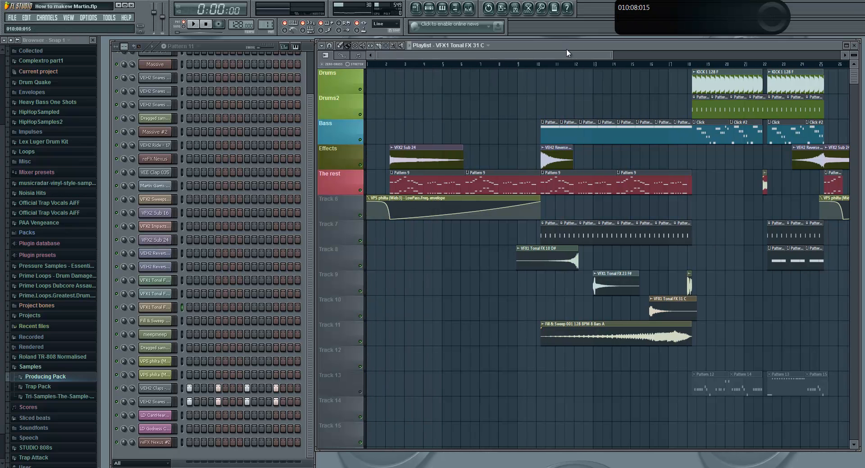
mouse_move(527, 55)
mouse_down()
mouse_move(546, 56)
mouse_move(508, 58)
mouse_move(534, 56)
mouse_up()
click(492, 63)
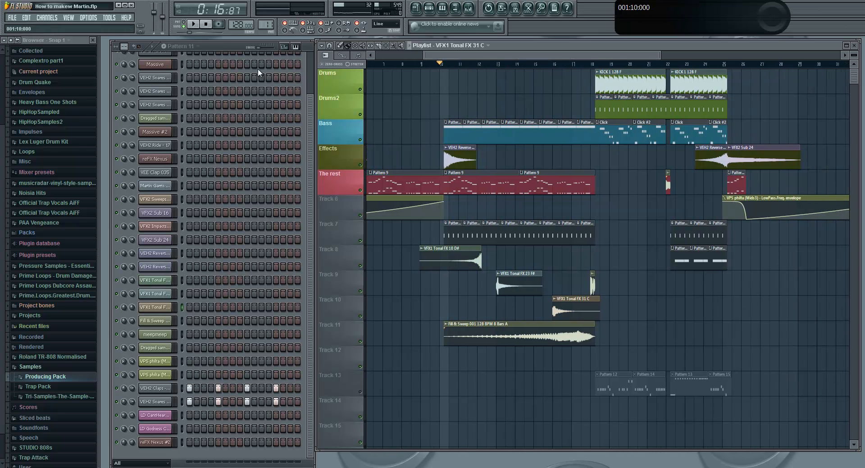
scroll(293, 112, up, 3)
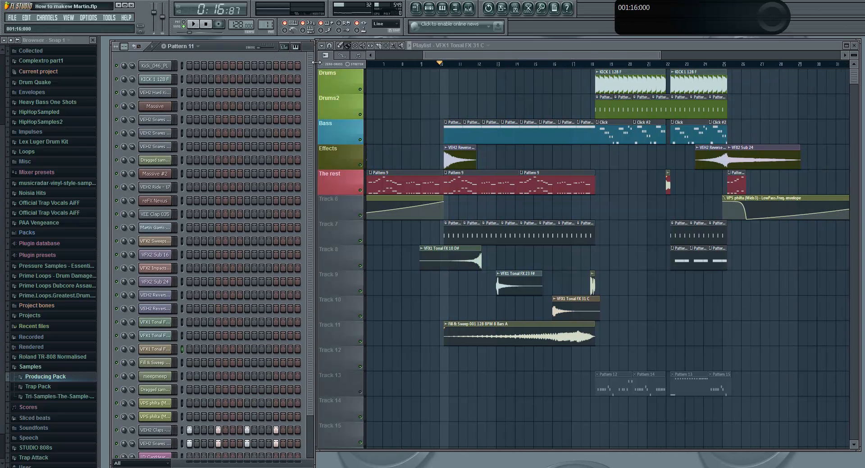
mouse_move(482, 55)
mouse_down()
mouse_move(456, 56)
mouse_move(468, 62)
mouse_up()
click(485, 127)
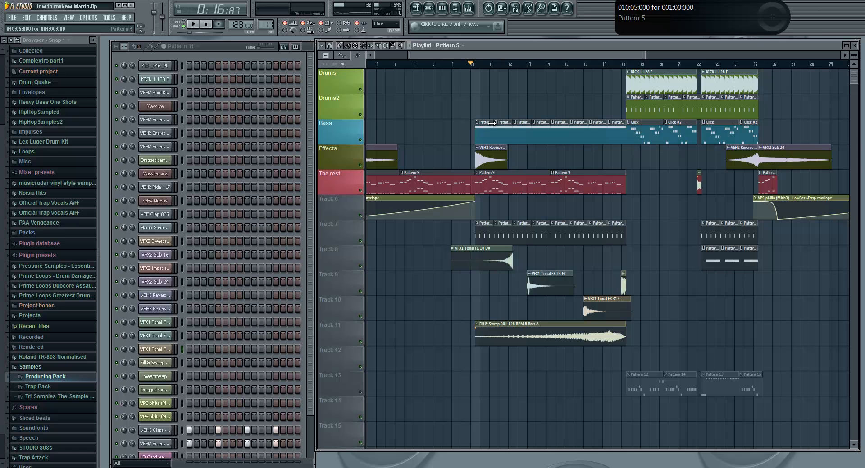
key(space)
key(space)
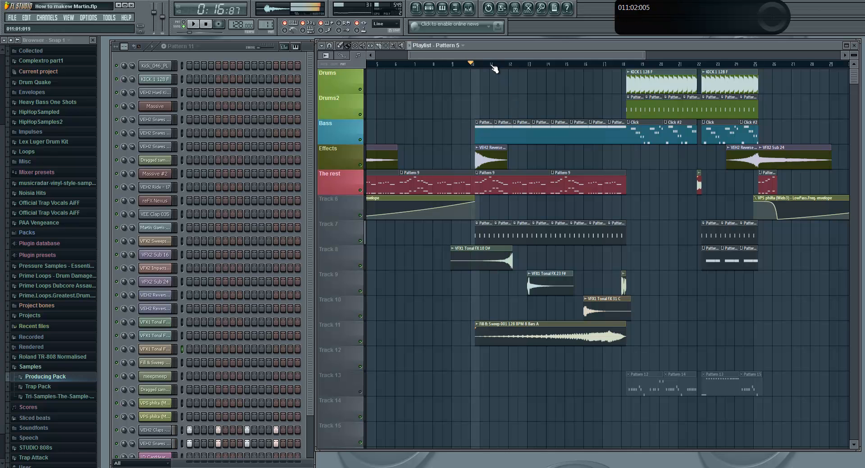
- Move the song position to bar 11 to hear the build-up from there
drag(475, 58, 492, 60)
mouse_move(438, 66)
mouse_down()
mouse_move(460, 59)
mouse_move(431, 68)
mouse_up()
click(437, 66)
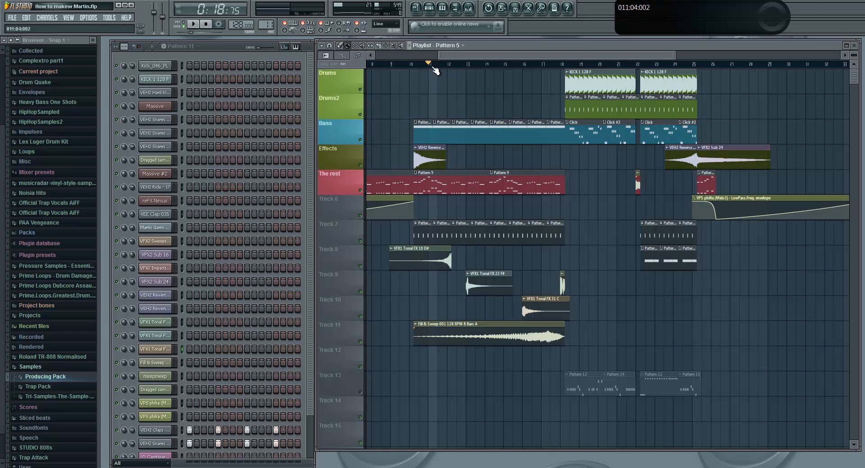
- Check the channel settings of the Fill & Sweep 001 128 BPM 8 Bars A clip on Track 11, and close them
drag(454, 58, 462, 58)
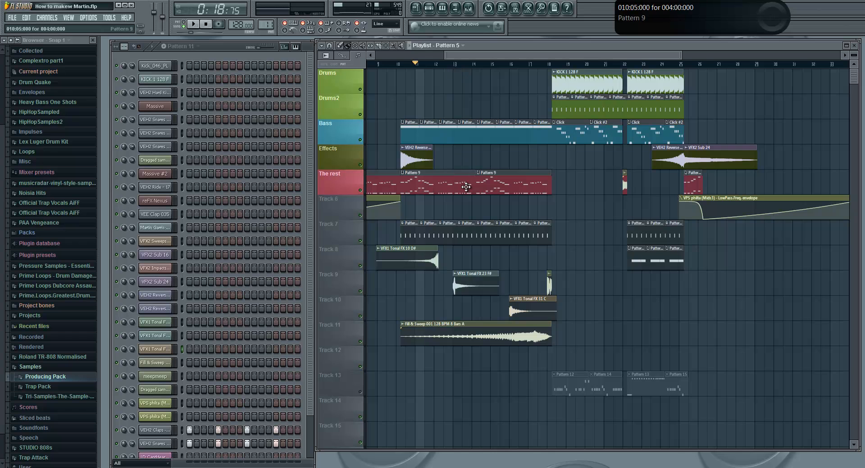
double_click(505, 332)
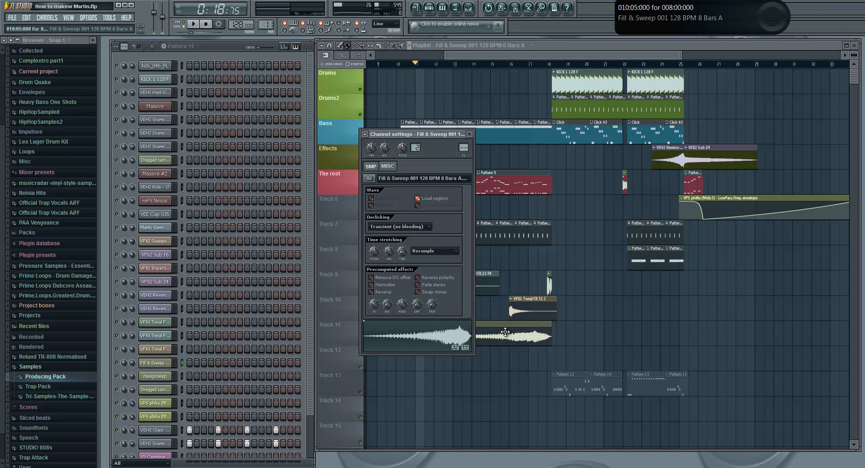
click(470, 134)
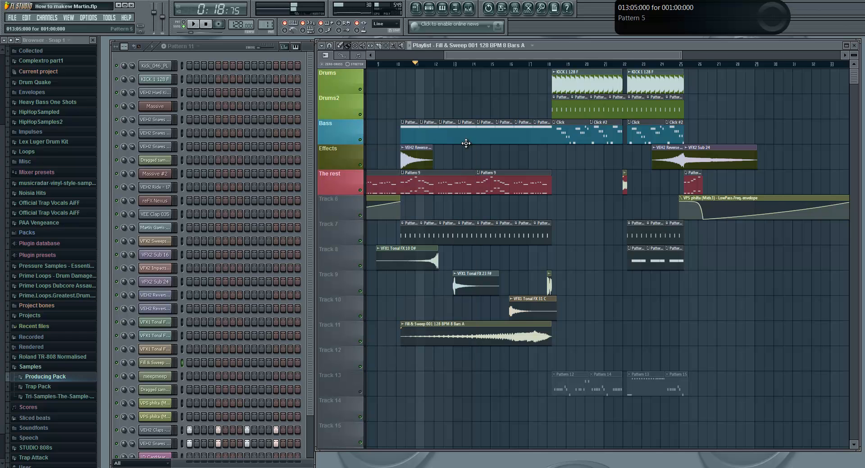
drag(462, 54, 468, 54)
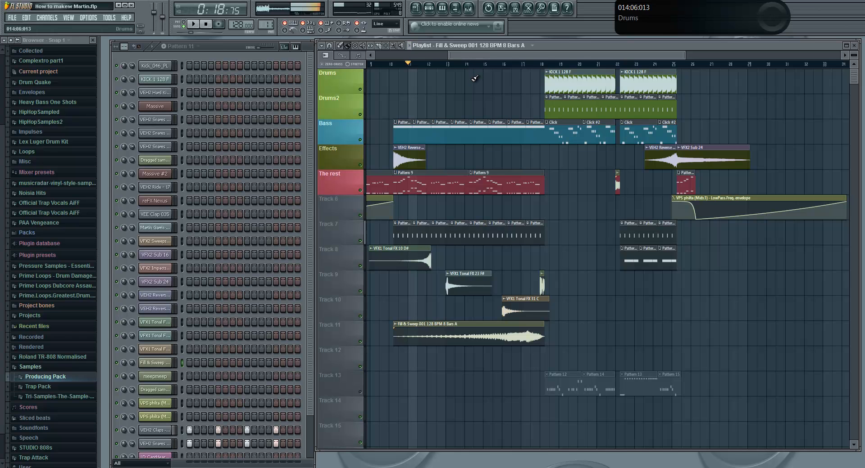
- Preview Risers 1, 2 and 4 and both Snare_Riser samples from the Producing Pack's Risers Upfilters folder
click(71, 378)
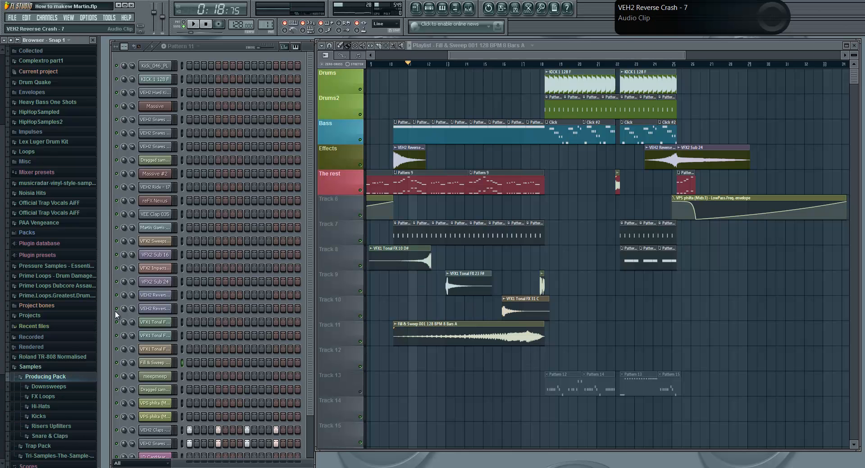
click(60, 427)
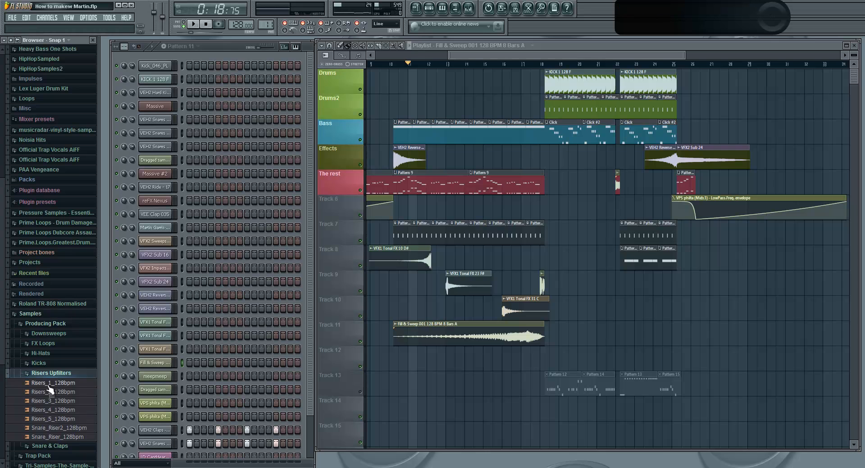
click(54, 385)
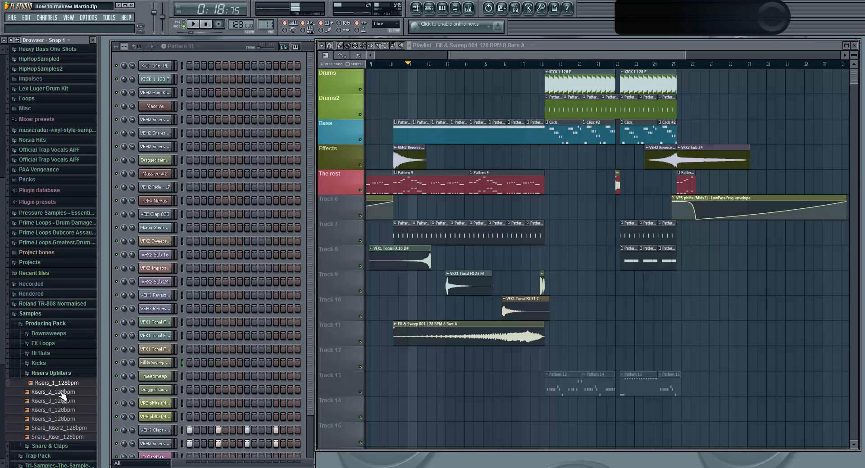
click(62, 392)
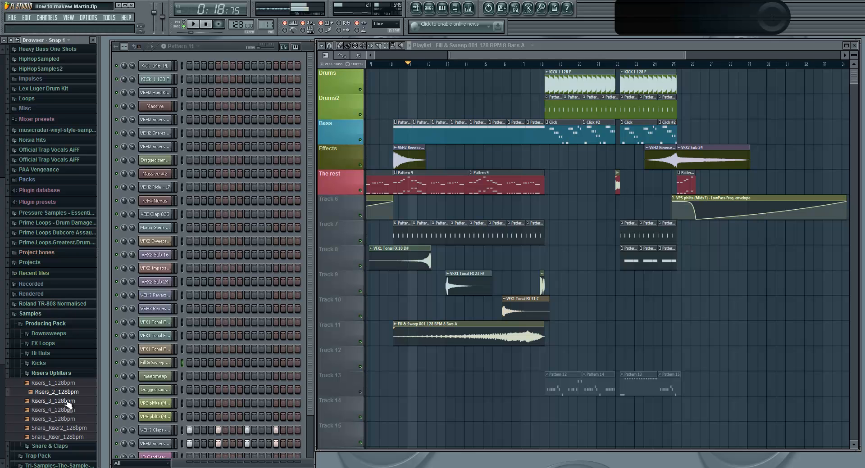
click(206, 25)
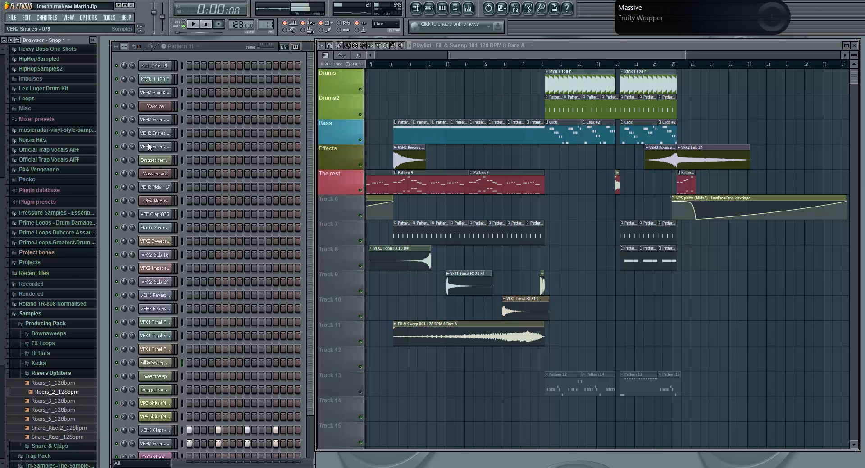
click(67, 428)
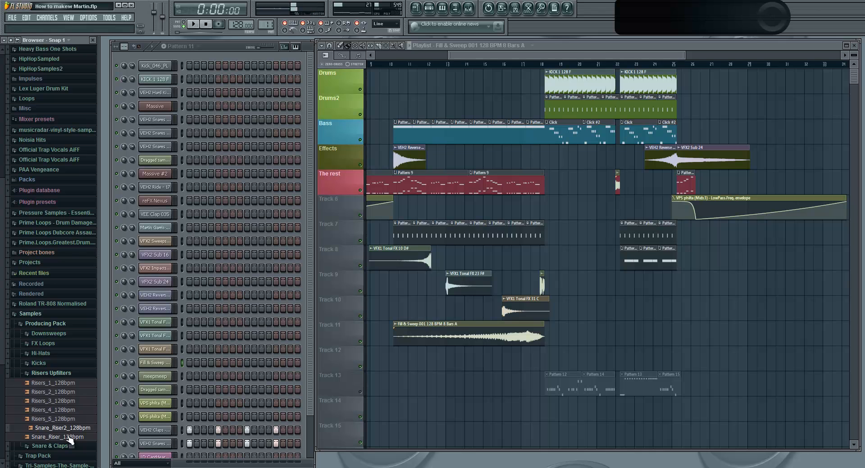
click(70, 439)
click(66, 410)
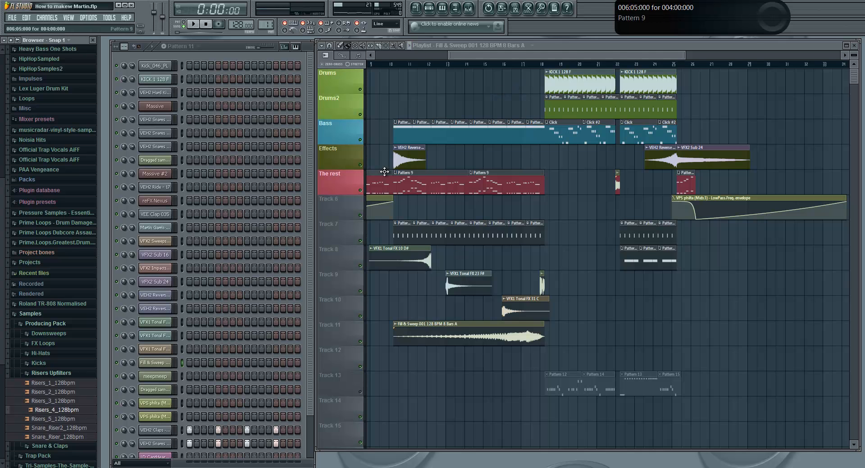
- Play the build-up from bar 16, and check the channel settings of the short meepmeep clip ending Track 9
drag(460, 54, 442, 57)
click(561, 64)
drag(563, 56, 572, 56)
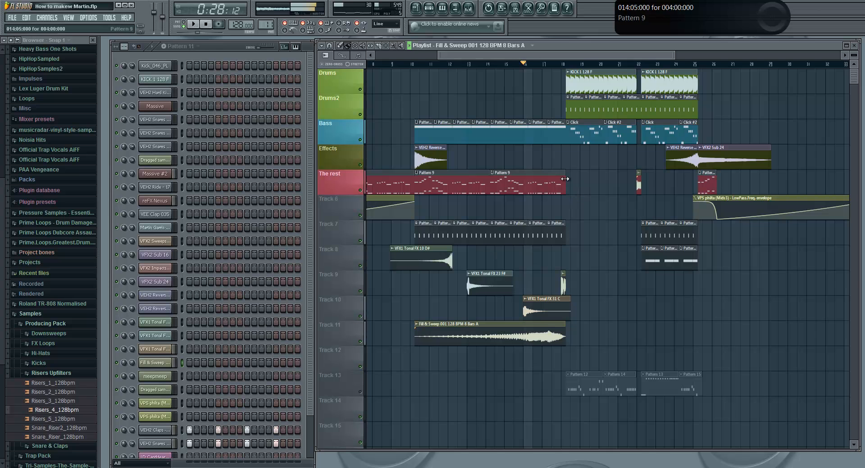
double_click(563, 280)
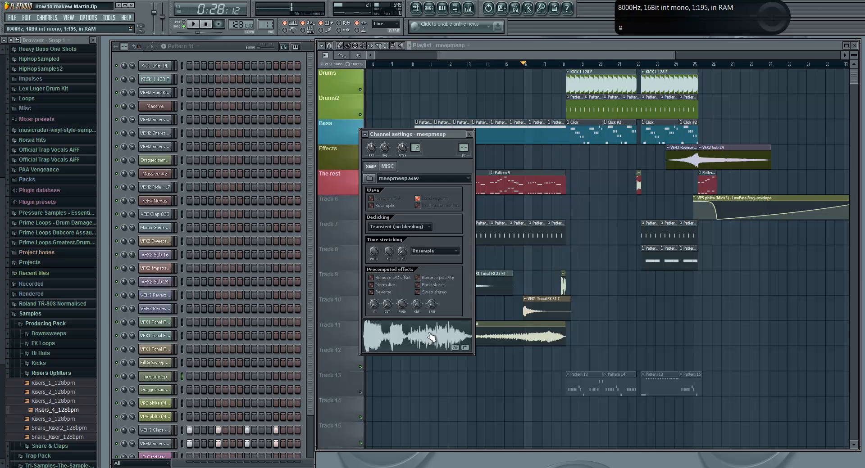
click(470, 135)
- Play the transition into the drop from bar 17
mouse_move(509, 57)
mouse_down()
mouse_move(554, 60)
mouse_move(509, 54)
mouse_up()
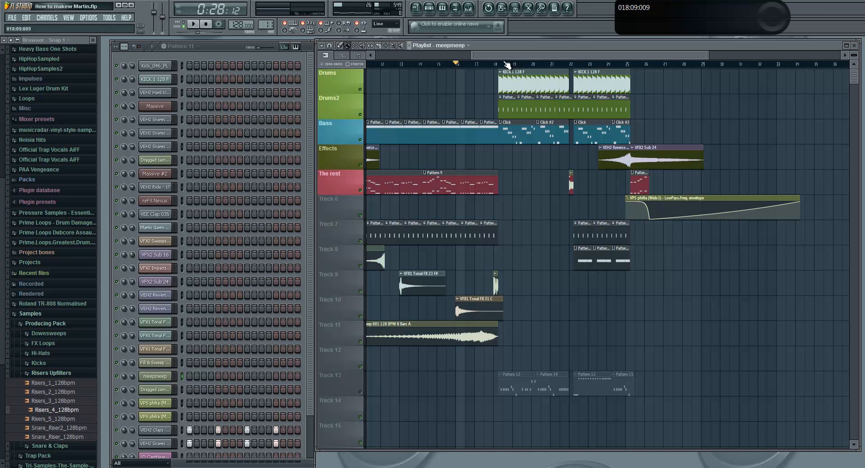
drag(477, 65, 496, 61)
click(477, 65)
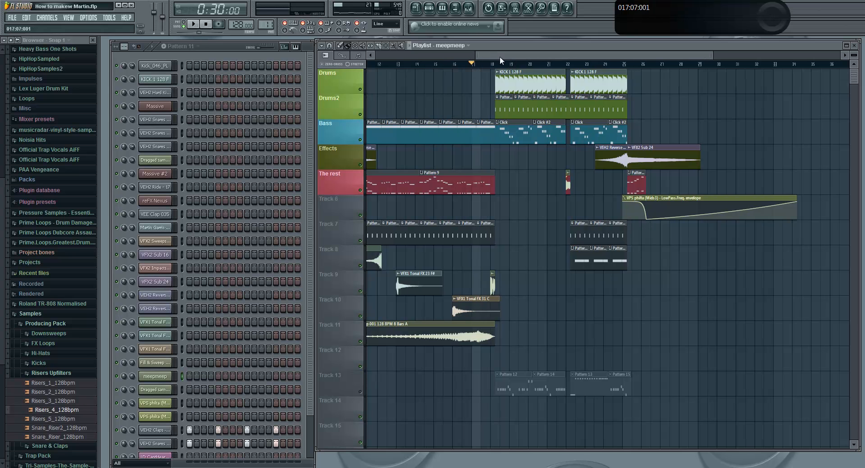
- Select the Dragged sample_241 clip near bar 22, zoom the playlist in on the drop, and select Pattern 1 on Drums2
click(553, 184)
drag(715, 56, 622, 56)
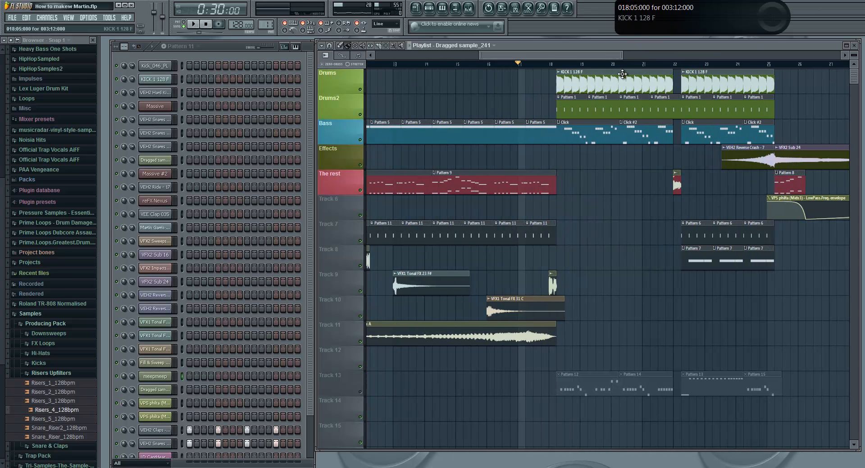
click(602, 104)
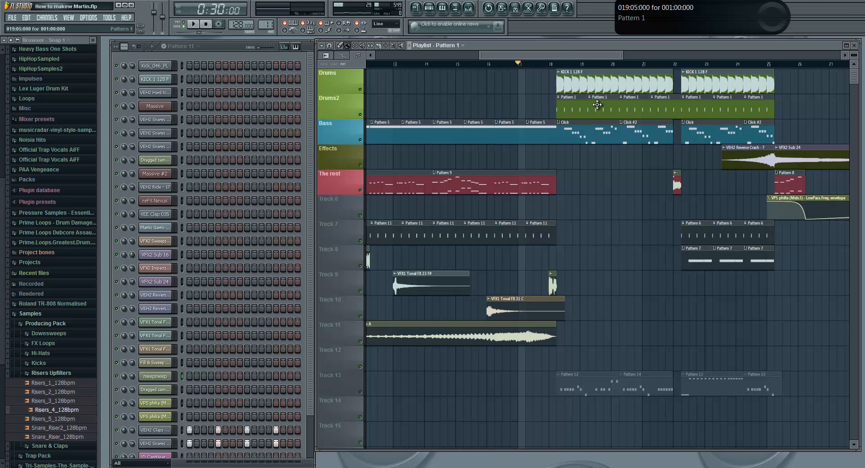
- Bring the drop into view in the playlist, select the second KICK 1 128 F clip and play it briefly
drag(567, 55, 544, 57)
click(531, 81)
key(space)
key(space)
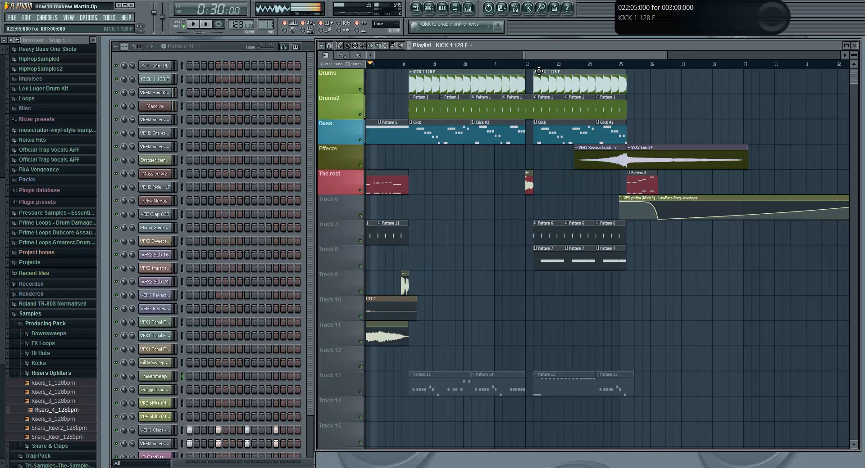
- Check the channel settings of the first KICK 1 128 F clip and preview its sample
double_click(445, 82)
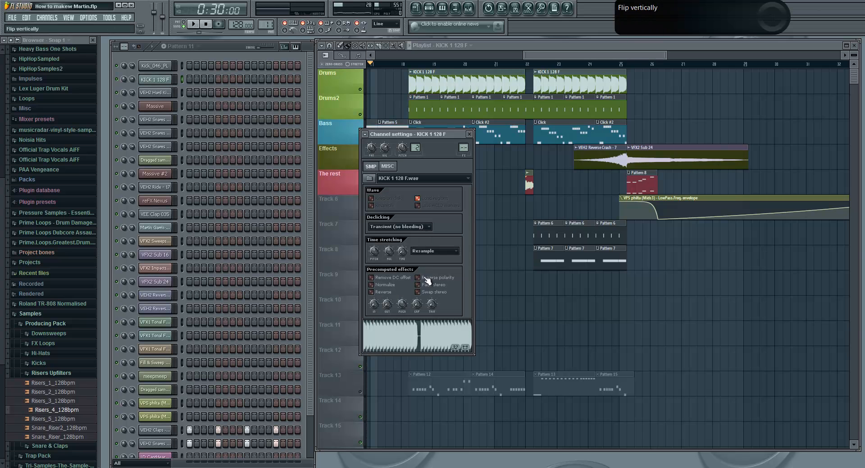
click(403, 346)
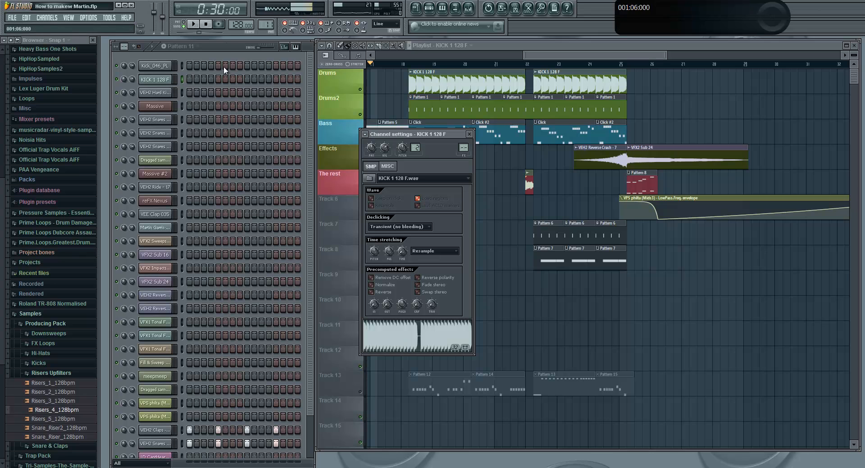
click(207, 25)
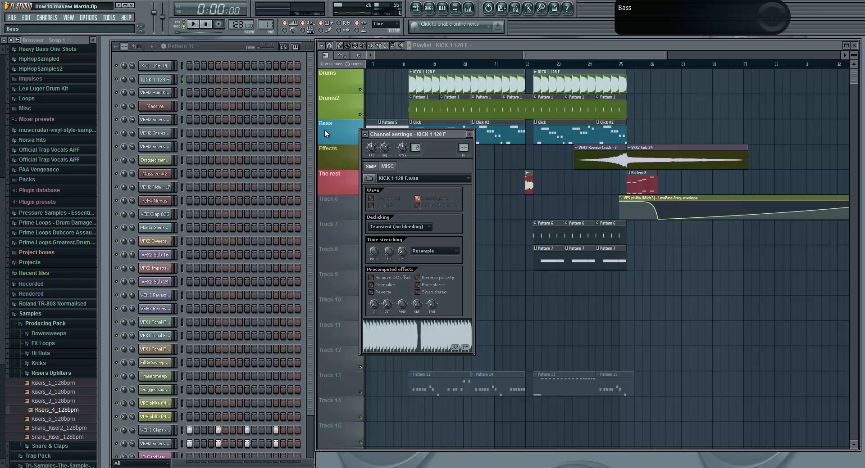
click(469, 134)
double_click(436, 76)
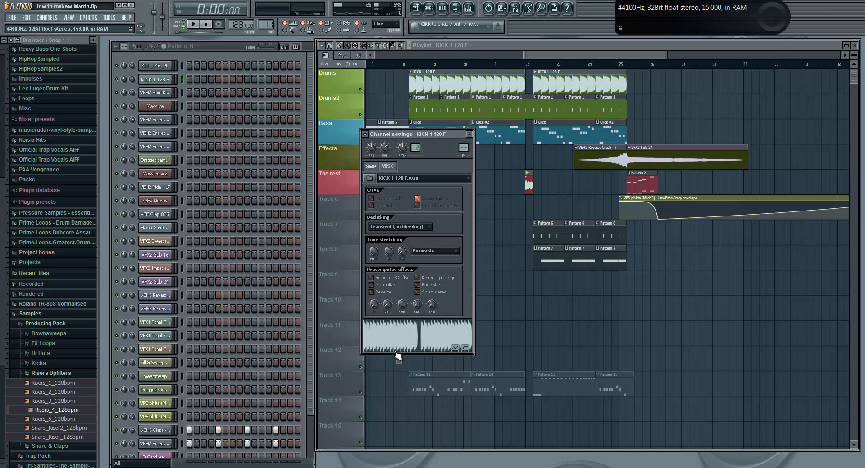
- Preview the KICK sample from the 7 KIT 128 BPM F folder in Big & Fat EDM Kicks - Kits
scroll(28, 91, up, 5)
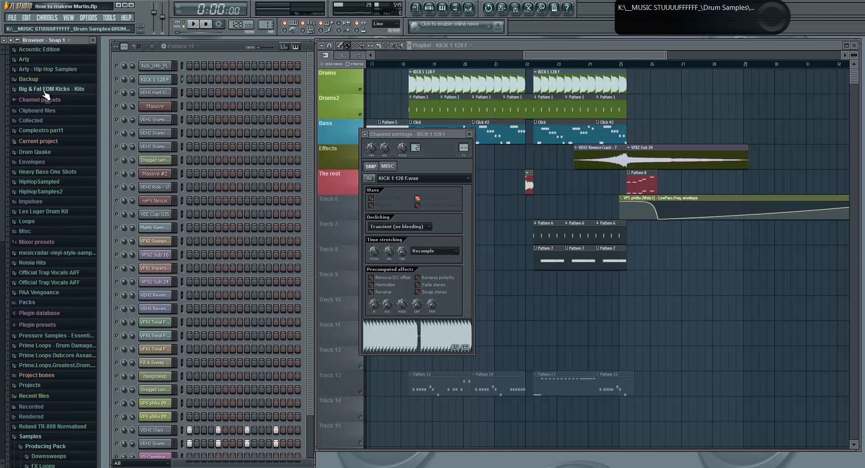
click(60, 89)
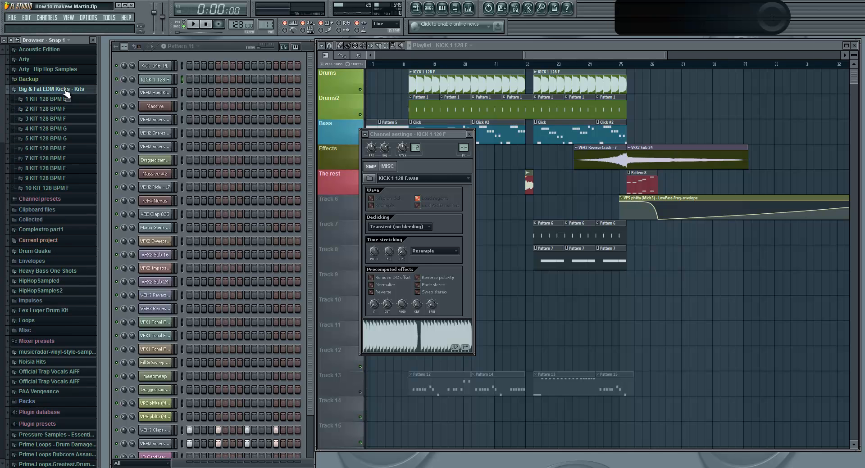
click(63, 158)
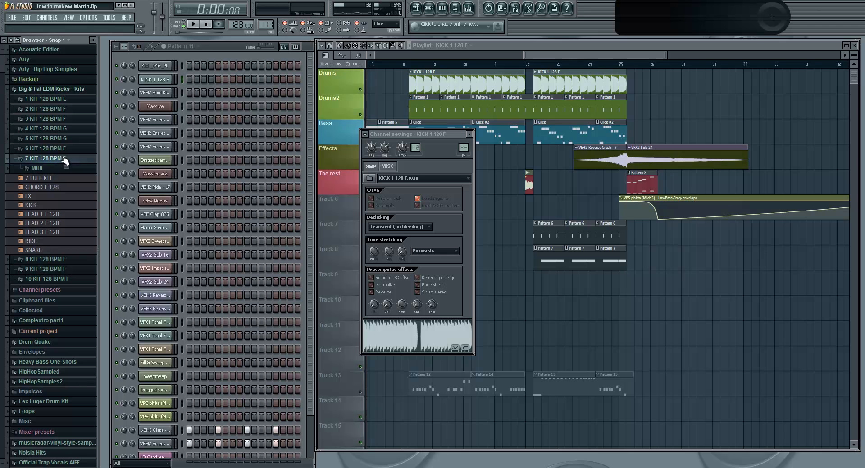
click(51, 206)
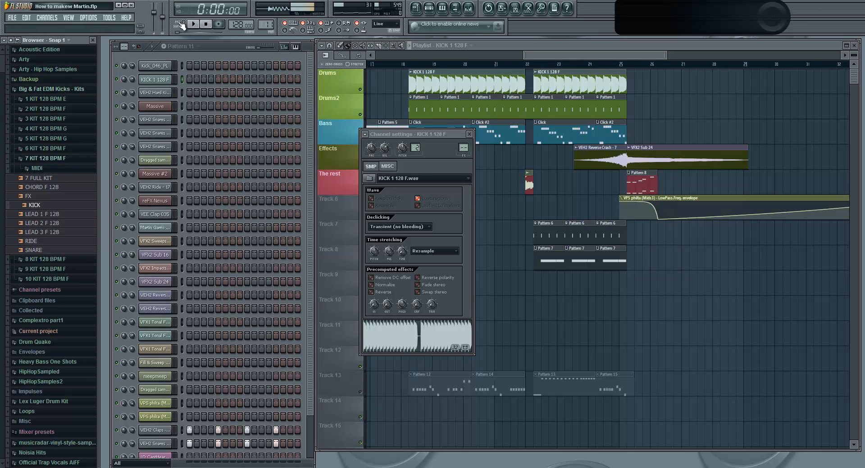
click(206, 26)
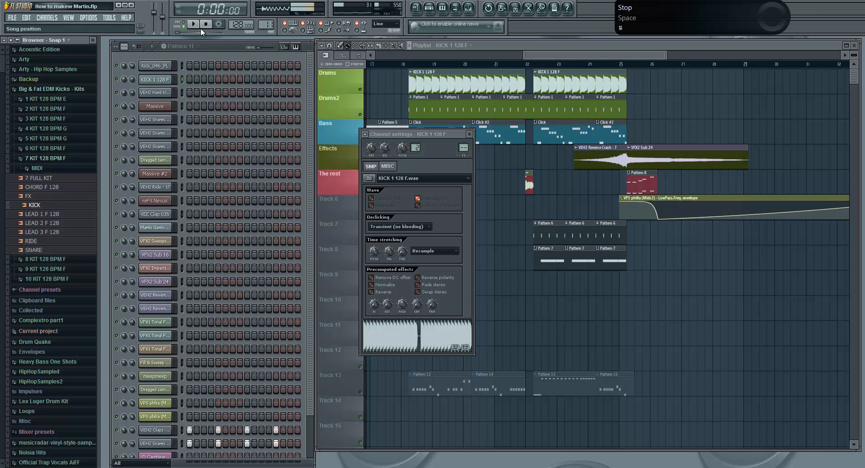
click(57, 160)
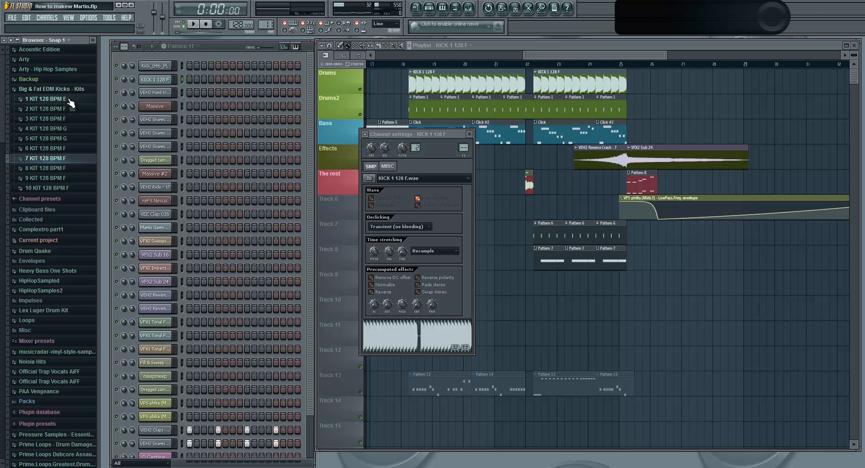
click(53, 89)
- Place the playback position at the start of the drop, just after bar 18
click(417, 125)
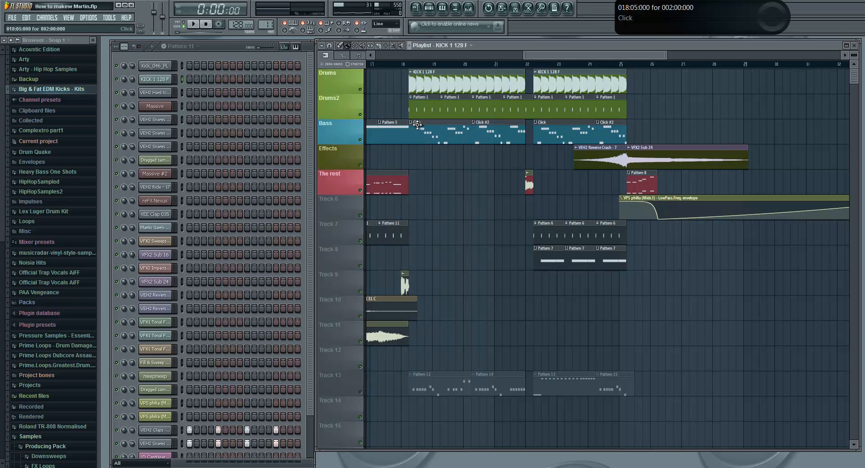
drag(535, 55, 522, 55)
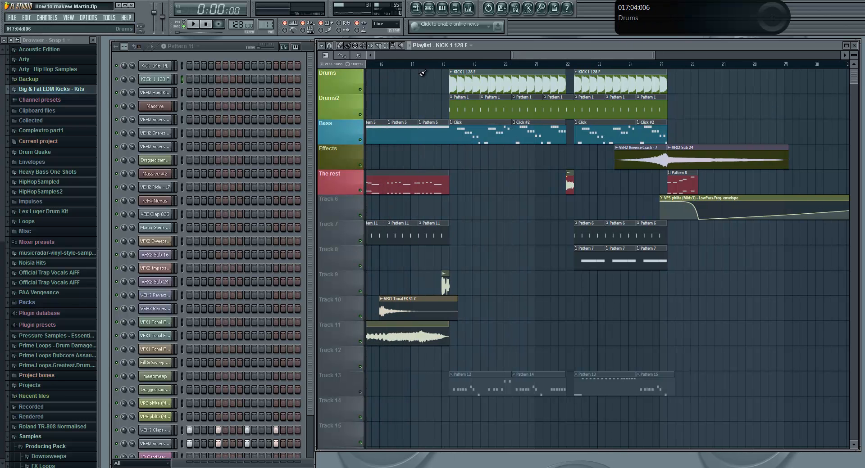
click(451, 65)
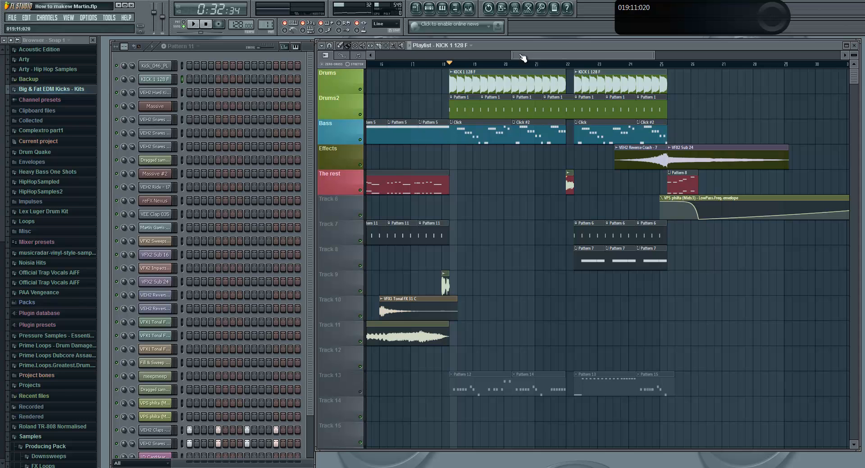
click(64, 90)
click(64, 90)
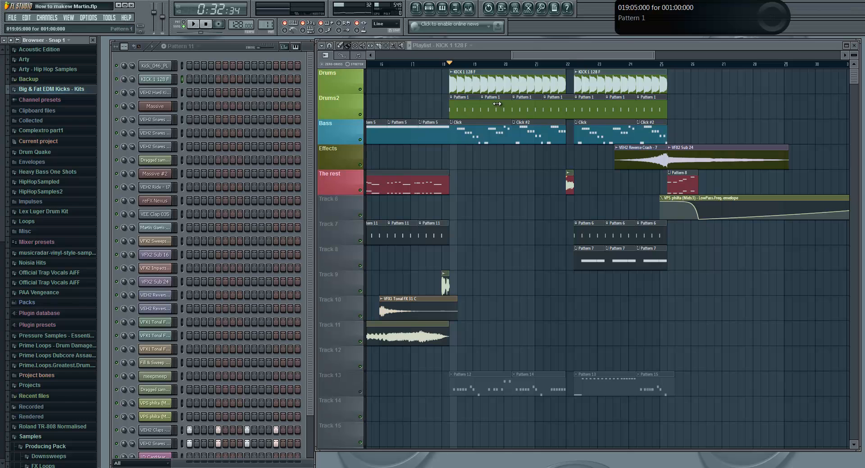
- Solo the Drums2 track and play its Pattern 1 clips from the start of the drop
click(355, 116)
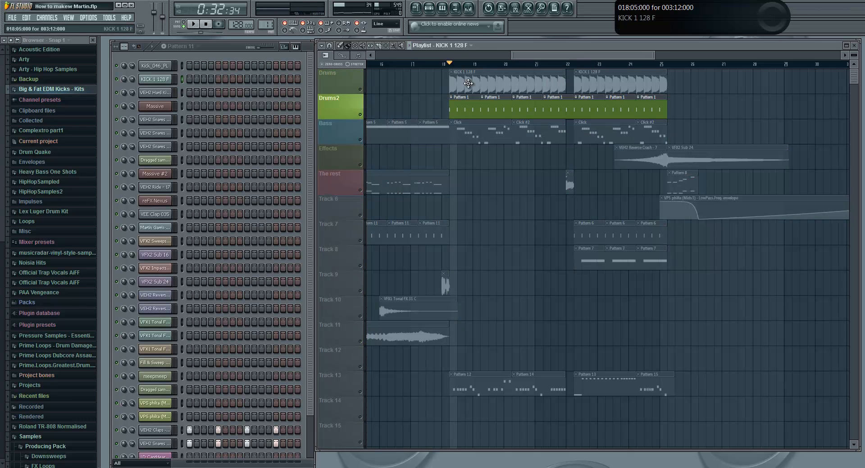
key(space)
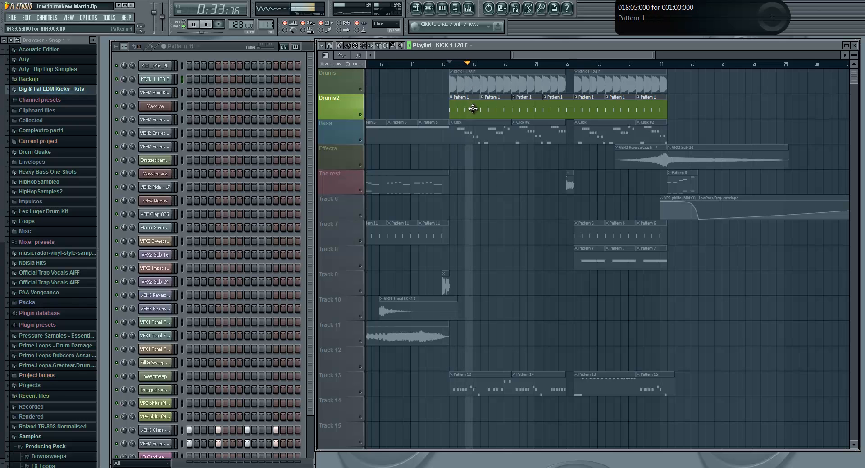
key(space)
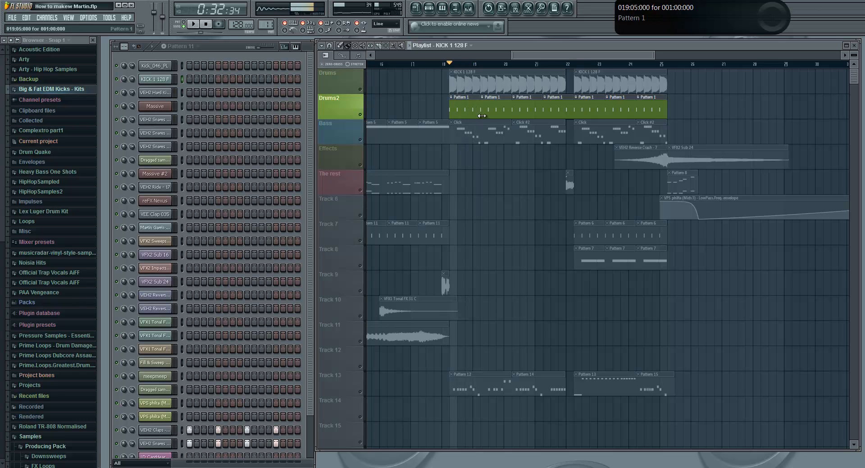
- Solo the Bass track instead, open the Click pattern's Massive notes in the piano roll and play the pattern by itself
right_click(360, 115)
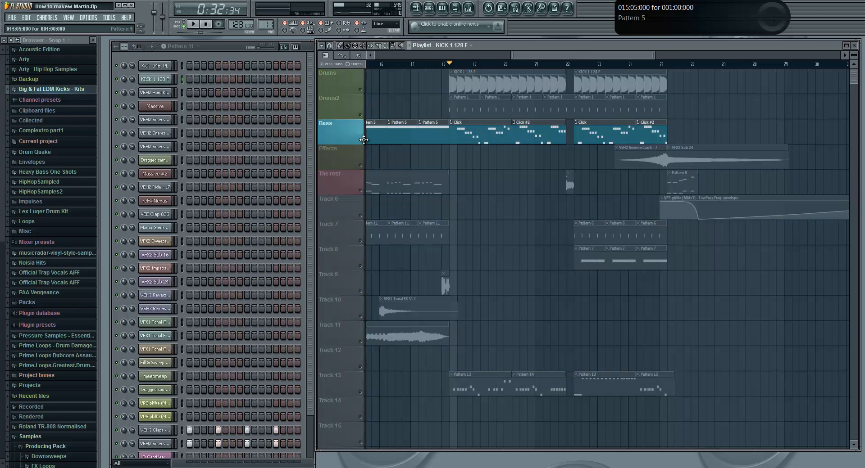
double_click(476, 140)
click(183, 24)
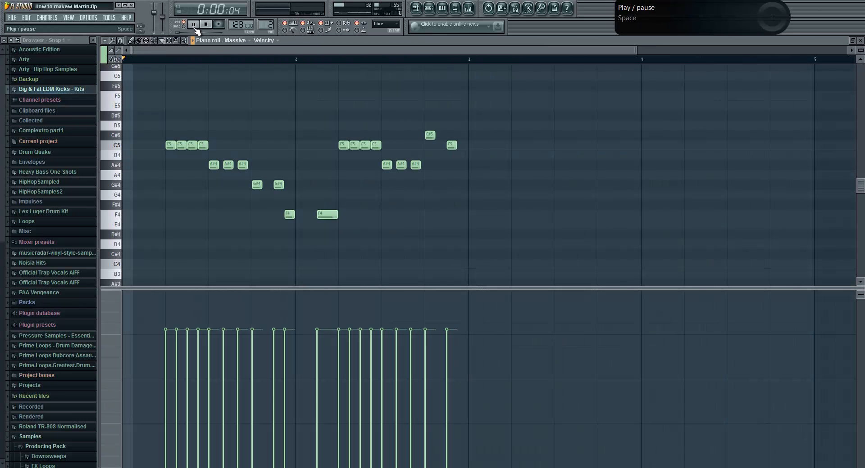
click(193, 25)
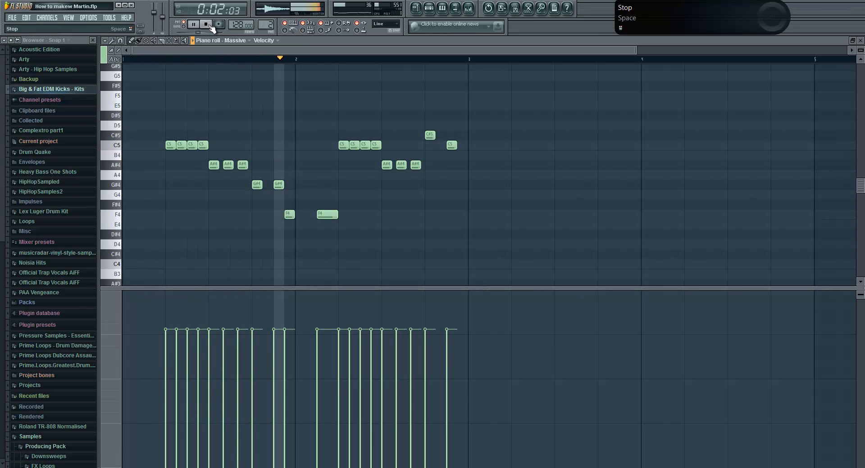
click(206, 25)
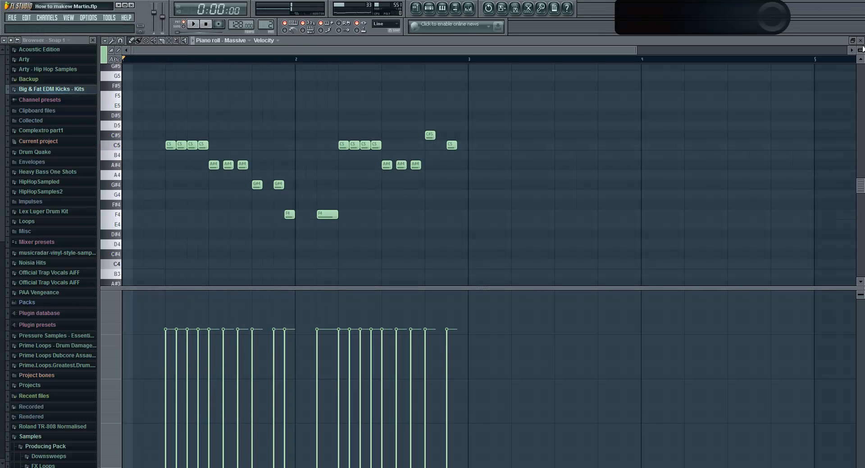
- Try a short note above the melody with 1/3 step snap, delete it and restore the Line snap
drag(636, 49, 715, 50)
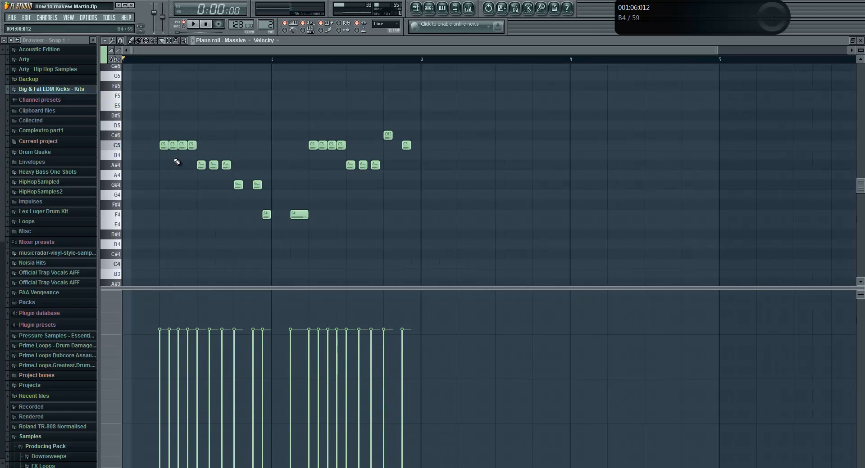
click(386, 25)
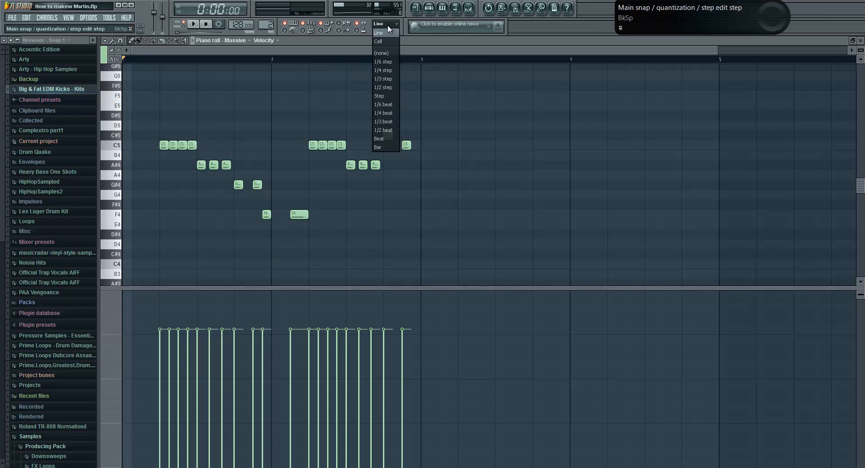
click(386, 79)
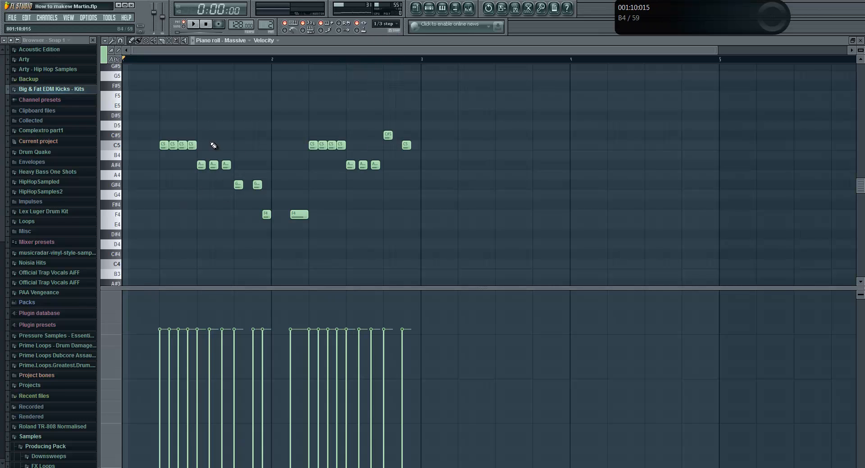
click(386, 25)
click(387, 78)
drag(201, 107, 220, 107)
right_click(220, 106)
click(386, 24)
click(386, 37)
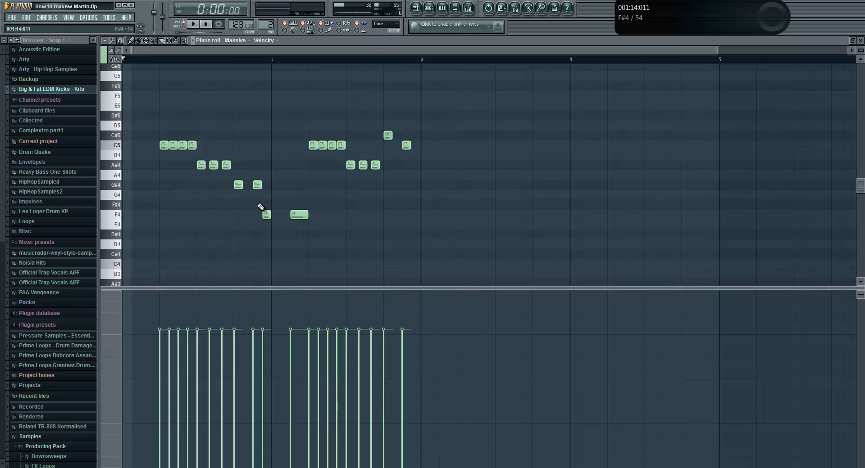
- Play the Massive melody once more and set the main snap to 1/3 step
click(192, 24)
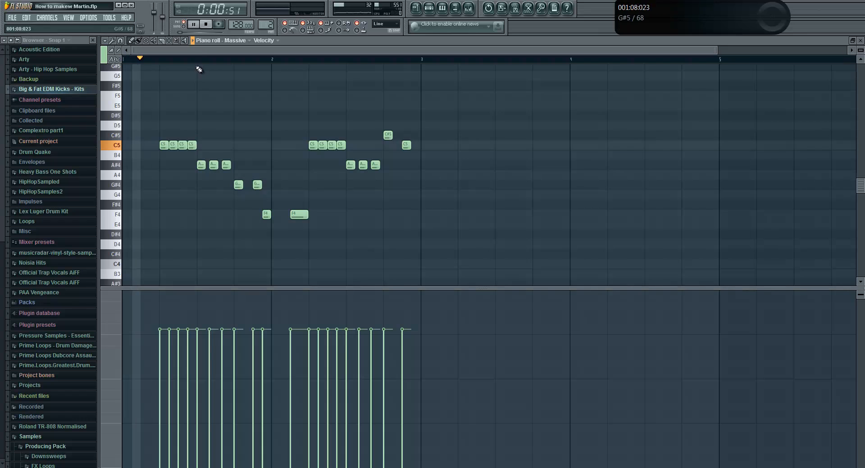
key(space)
click(383, 23)
click(389, 78)
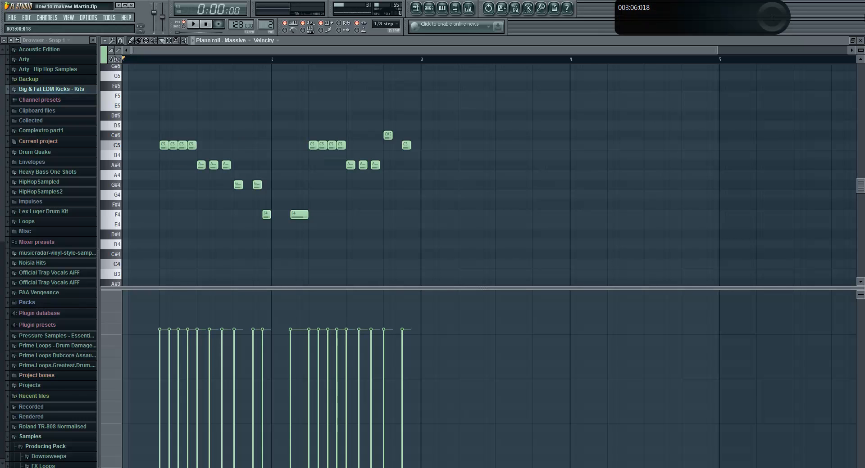
- Return to the playlist, take the Bass track out of solo and place the playback position at the drop near bar 18
click(860, 41)
drag(574, 55, 557, 56)
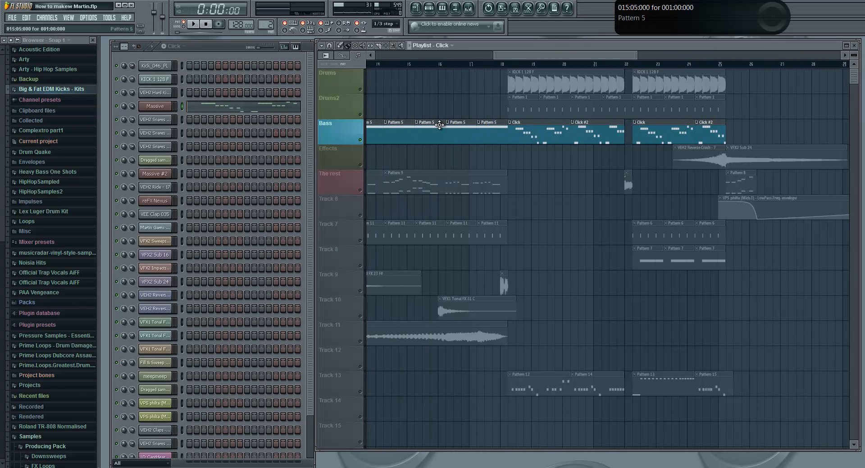
right_click(360, 140)
drag(515, 56, 527, 59)
click(359, 392)
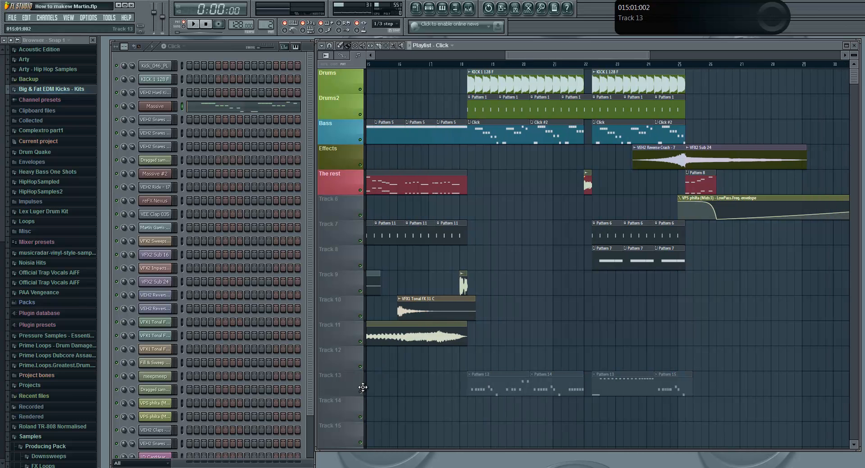
click(467, 65)
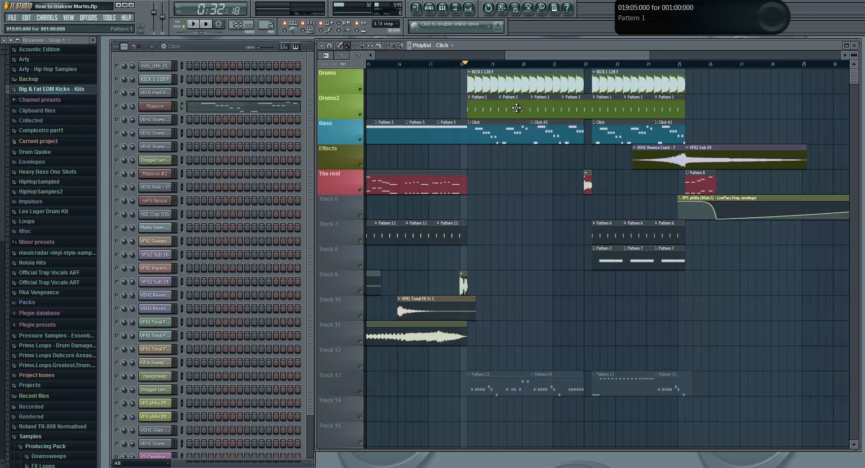
- Open the Massive synth of the Click melody and adjust OSC1's Amp level to about 0.77
click(155, 106)
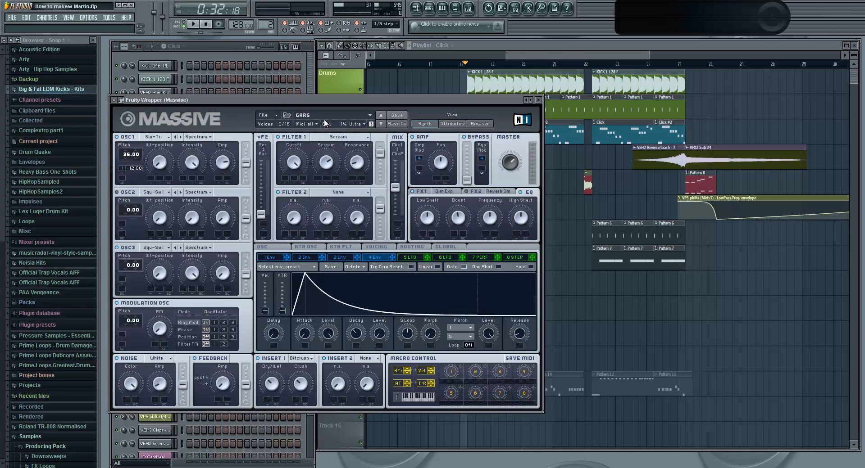
click(163, 137)
click(193, 174)
drag(224, 165, 231, 185)
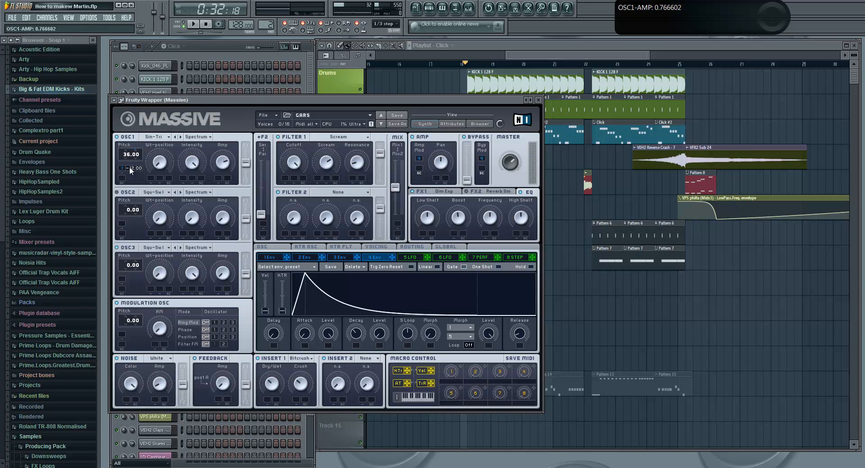
- Try a longer attack on Massive's fourth envelope and inspect the unison spread settings before returning to that envelope
drag(305, 334, 304, 327)
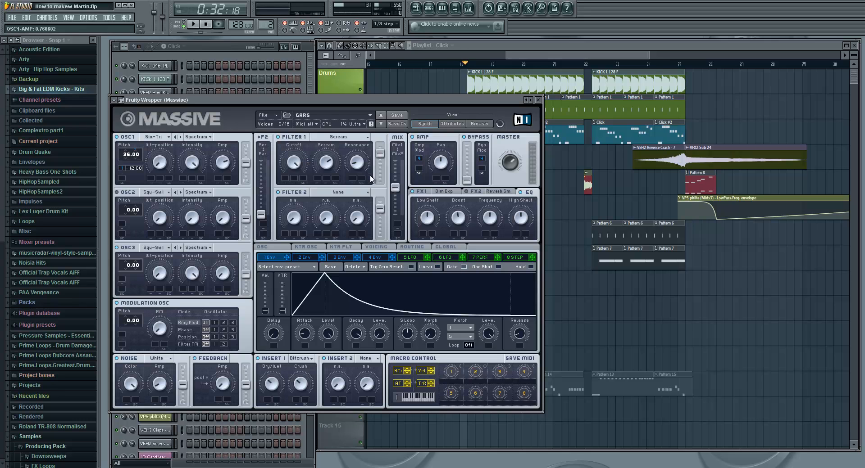
click(373, 249)
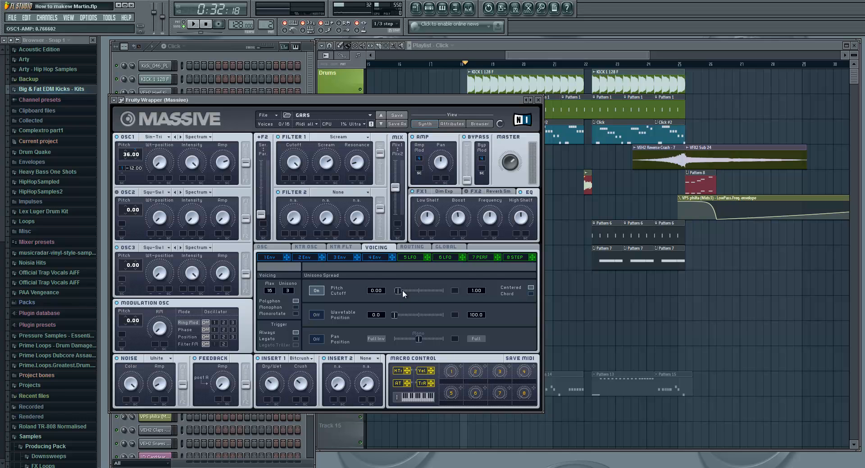
click(380, 260)
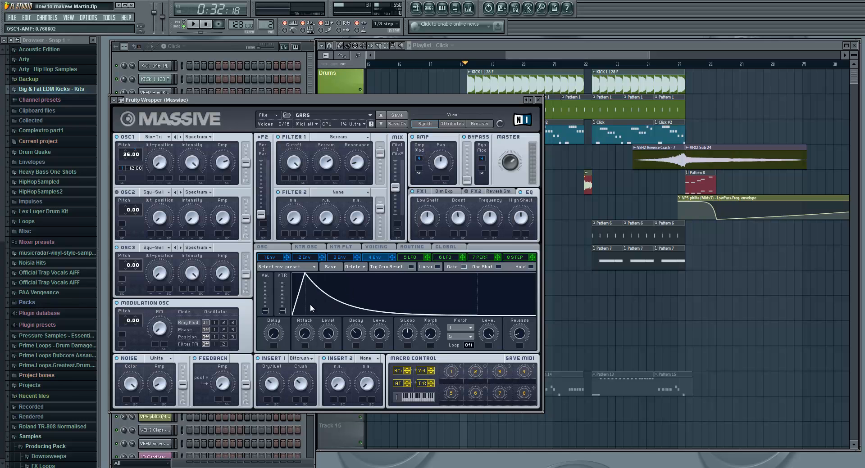
- Try a longer decay on the fourth envelope while playing the melody, and restore the earlier decay
click(206, 24)
drag(356, 337, 360, 314)
click(196, 25)
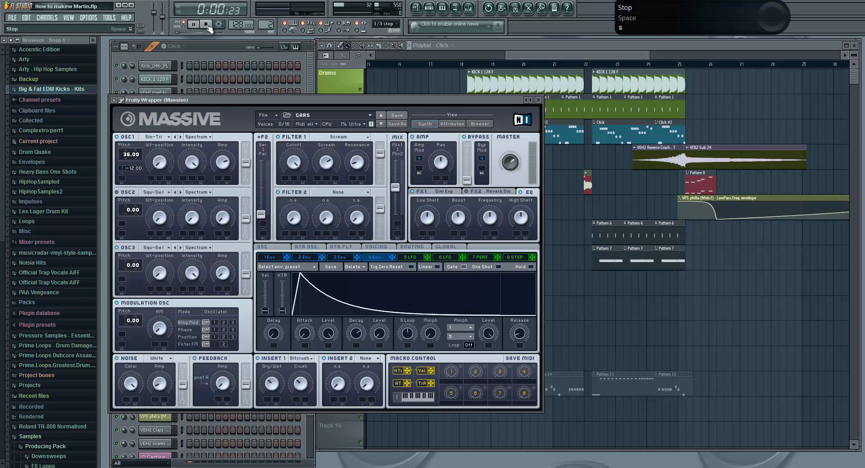
mouse_move(357, 333)
mouse_down()
mouse_move(362, 355)
mouse_move(361, 346)
mouse_up()
click(206, 23)
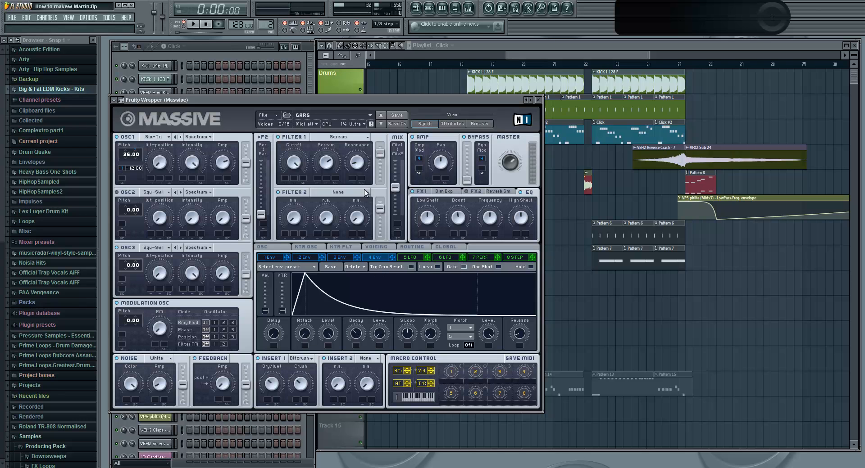
- Close Massive, play the melody with the Bass mixer track's effects bypassed and switch those effects back on
click(540, 99)
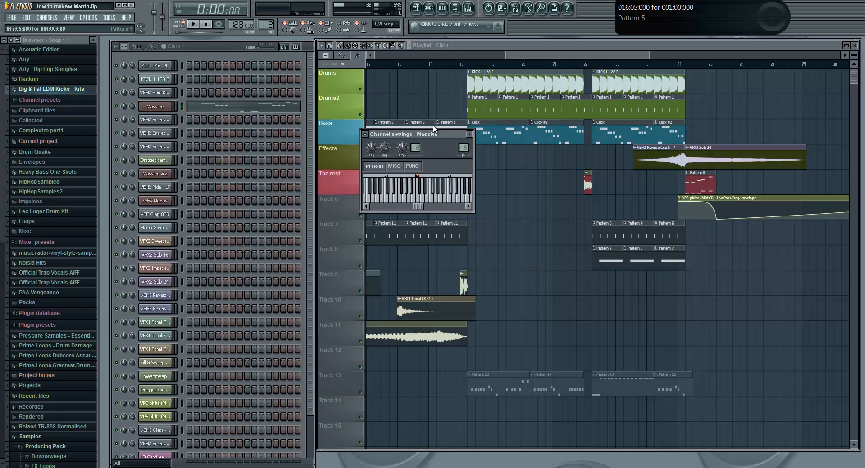
click(469, 8)
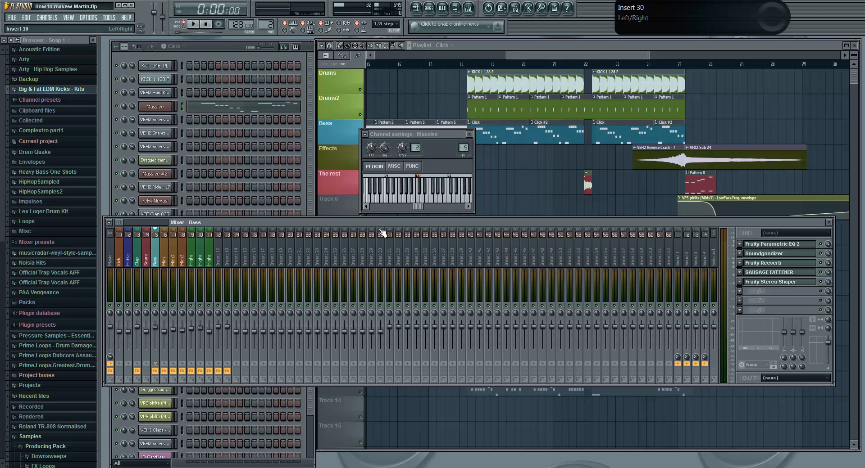
click(156, 371)
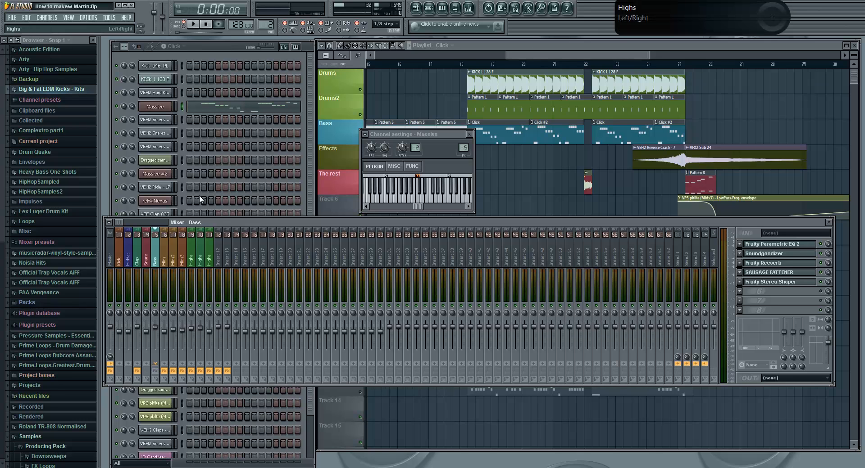
click(195, 26)
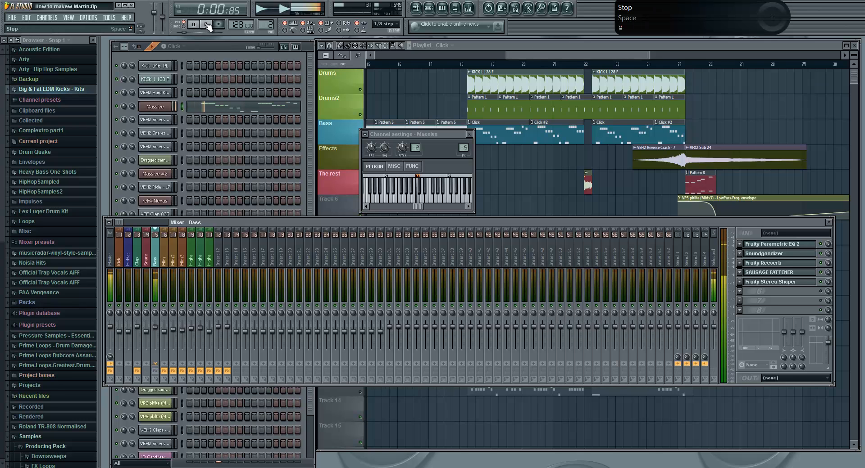
click(207, 26)
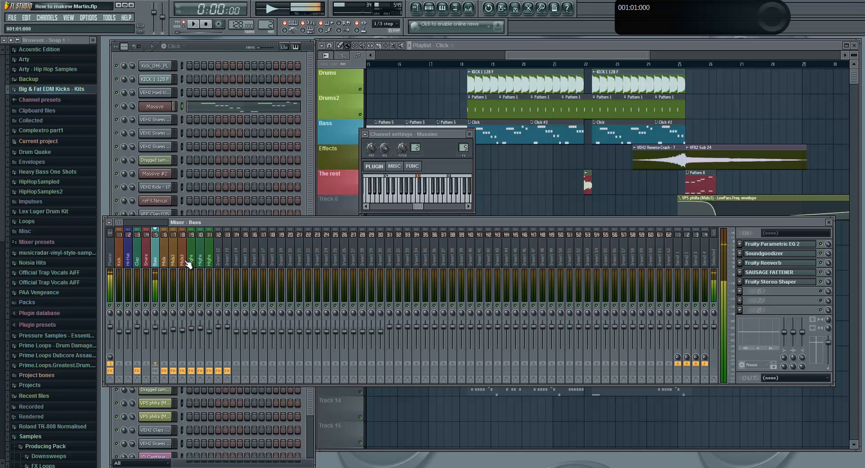
click(155, 371)
- Inspect the Fruity Parametric EQ 2, Soundgoodizer and Fruity Reeverb settings on the Bass mixer track
click(778, 244)
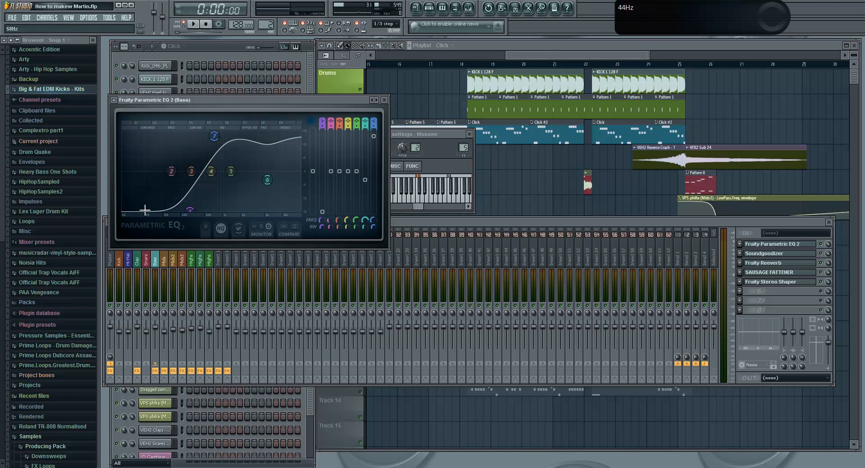
click(385, 100)
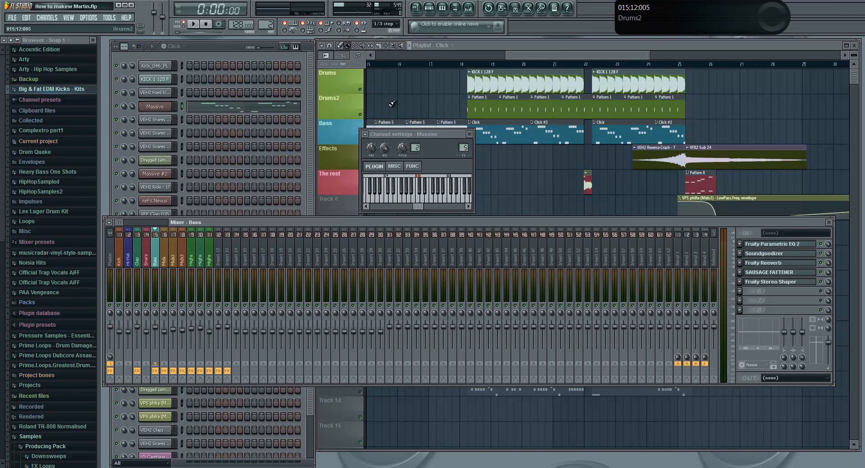
click(762, 254)
click(222, 121)
click(800, 265)
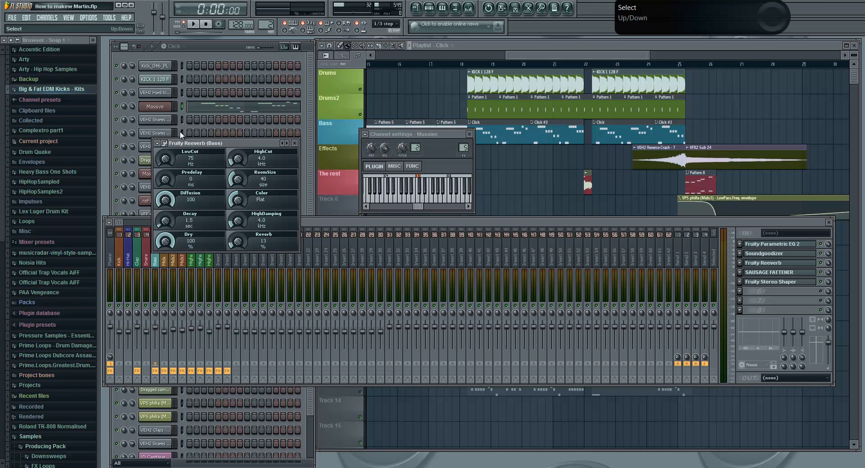
click(294, 143)
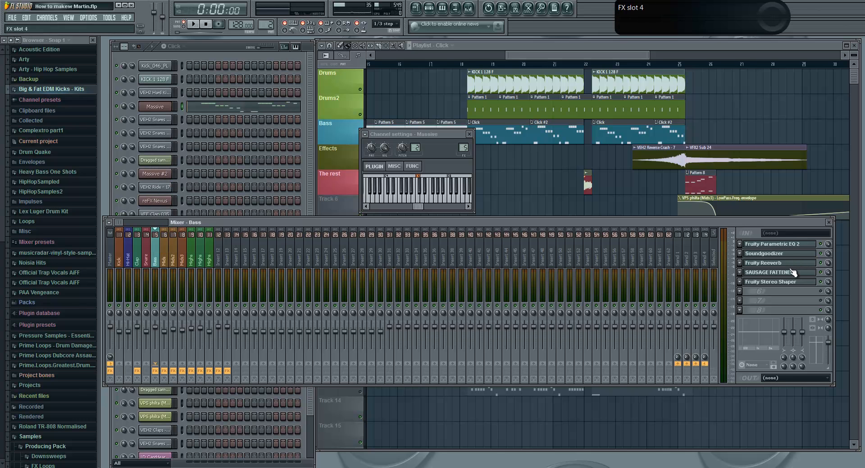
- View the Fruity Stereo Shaper on the Bass mixer track and play the melody through the effect chain
click(779, 283)
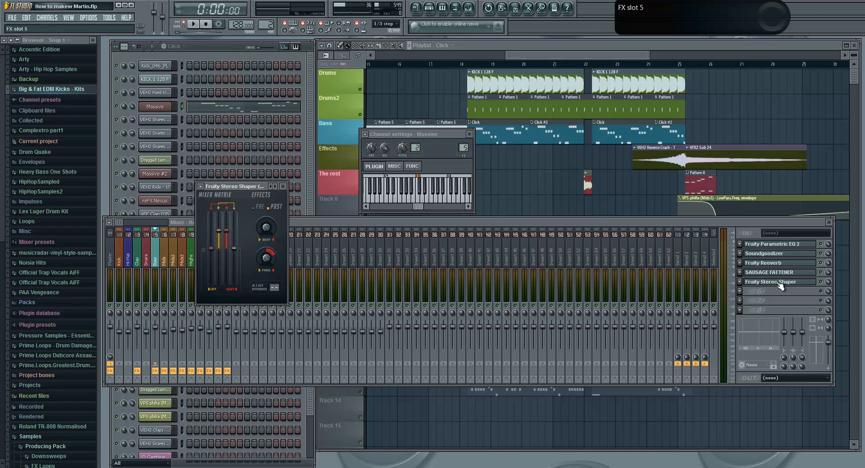
click(193, 24)
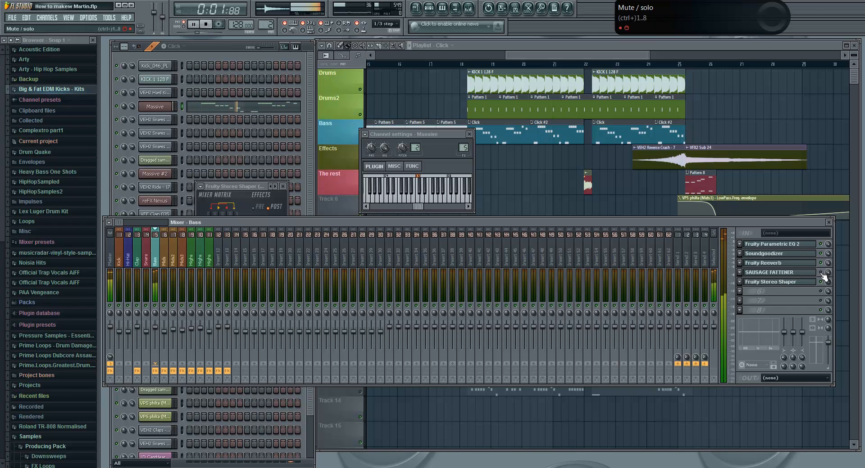
click(205, 24)
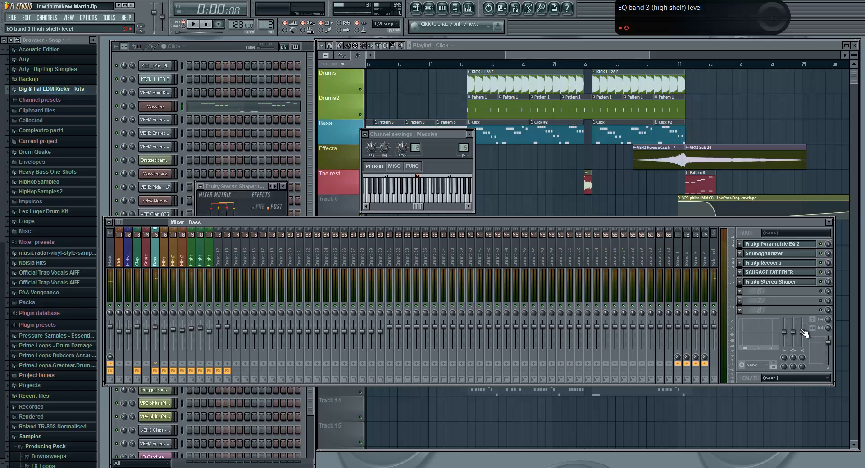
- Load the Stereoize preset in the Bass track's Fruity Stereo Shaper and play the melody
click(804, 287)
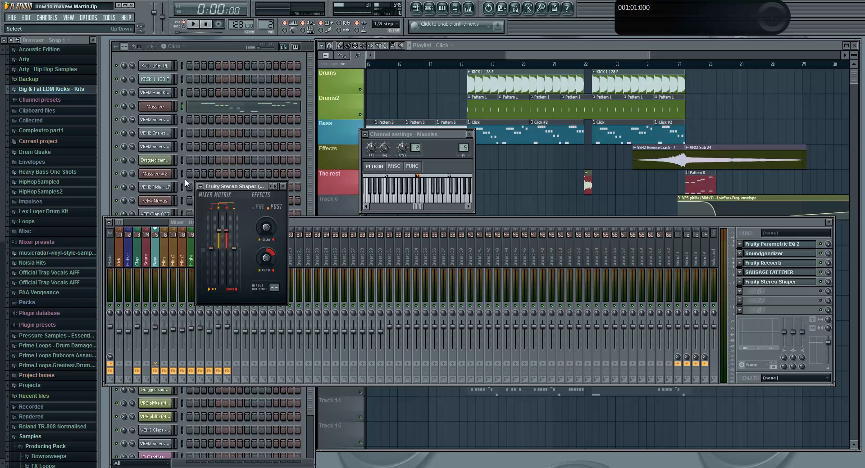
click(202, 188)
mouse_move(234, 211)
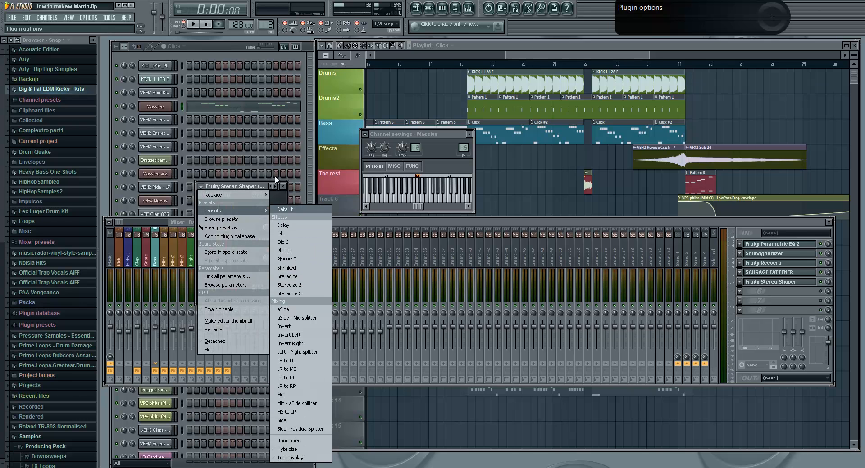
click(296, 277)
click(282, 186)
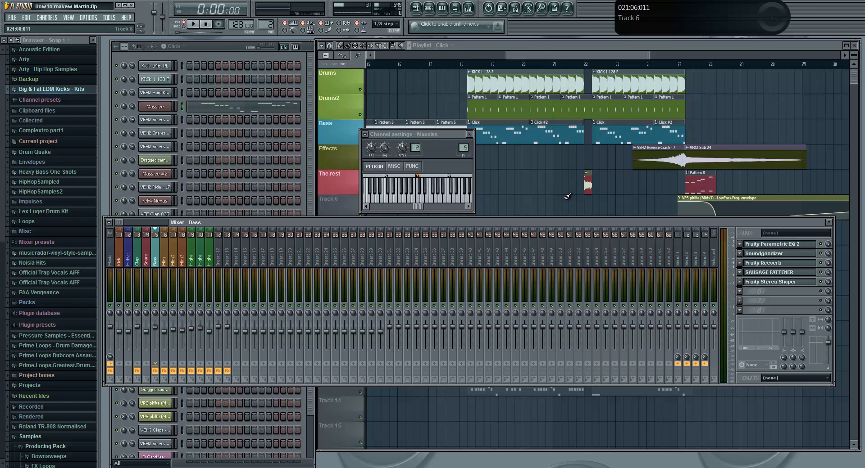
click(198, 22)
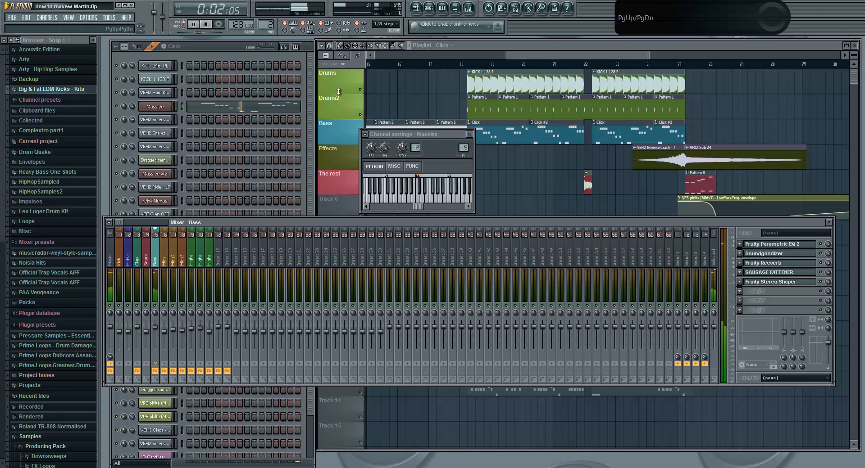
click(206, 24)
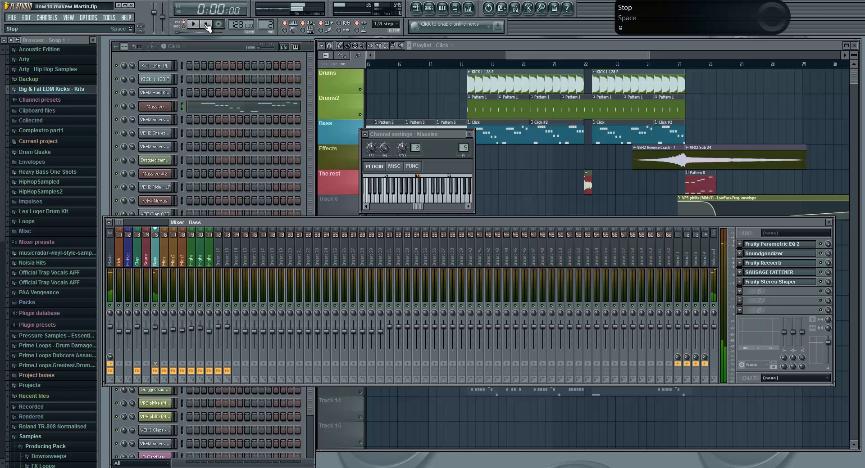
- Return to the playlist, play the drop from bar 18 and inspect the sample clip on The rest track at bar 22
click(469, 134)
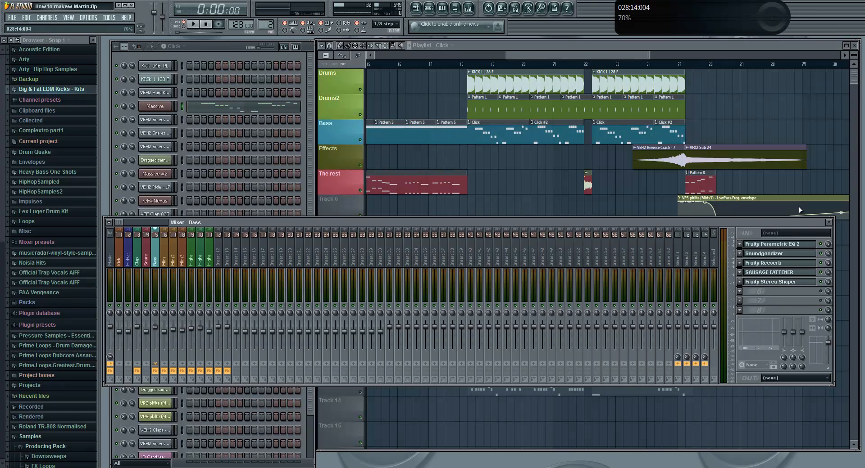
click(829, 222)
click(462, 65)
key(space)
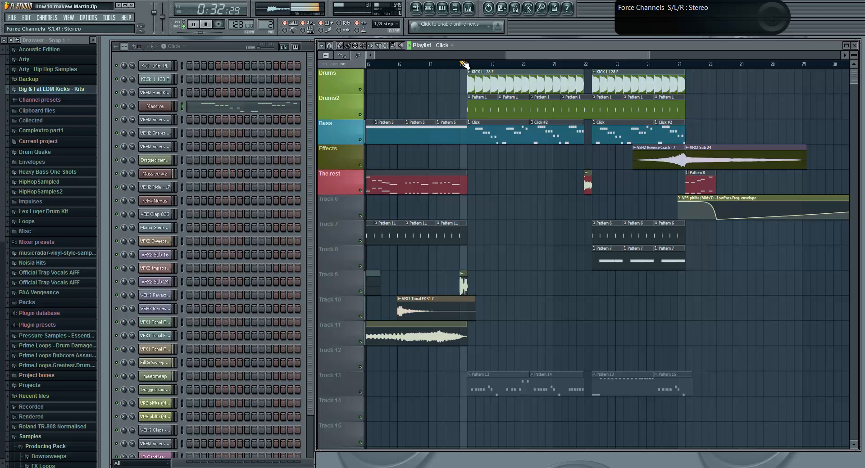
drag(537, 55, 567, 59)
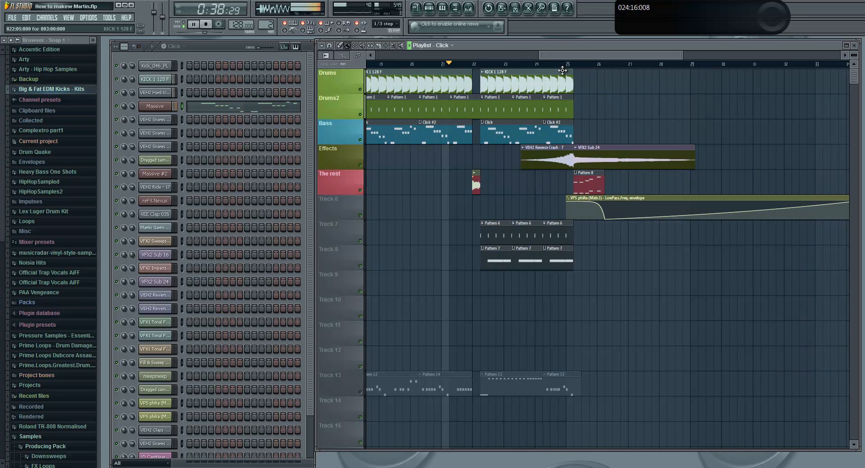
key(space)
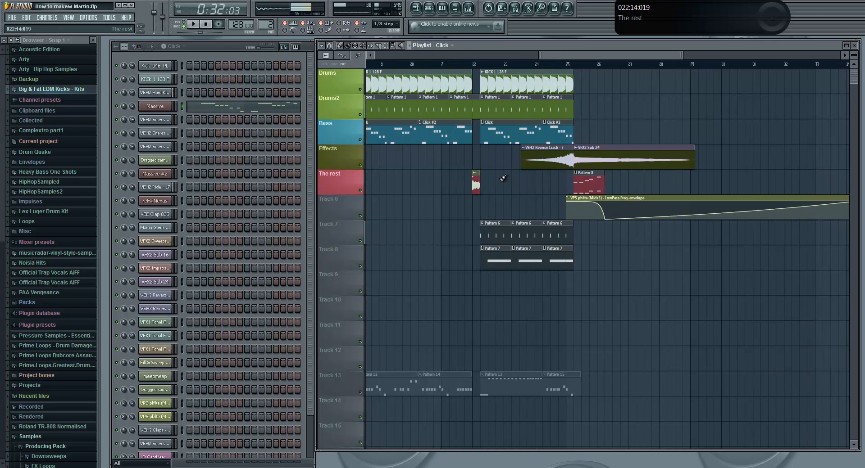
double_click(475, 185)
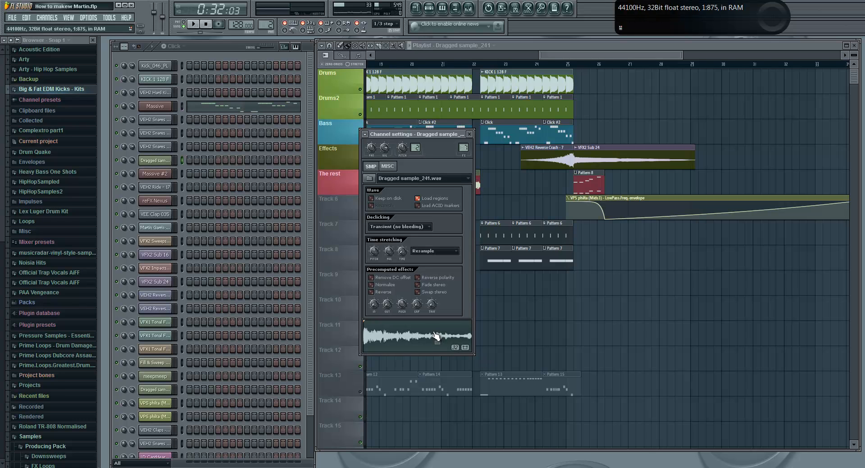
click(469, 134)
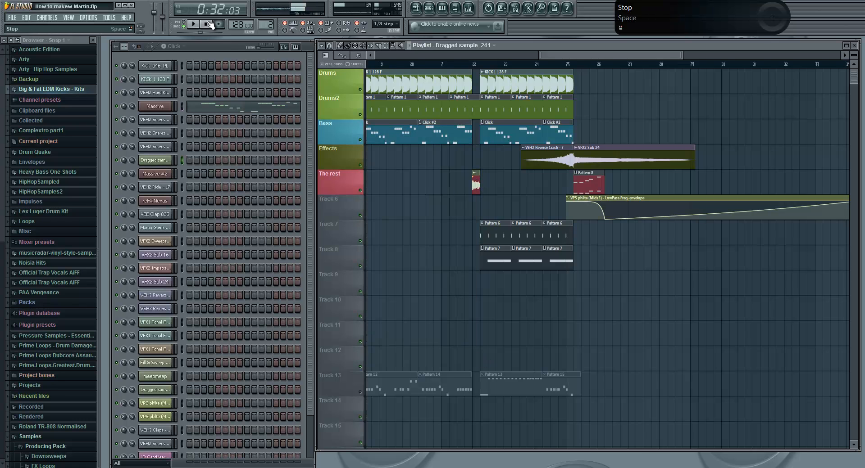
- Switch to the Snare pattern and inspect the channel settings of its three VEH2 Snares samples
click(198, 46)
click(182, 85)
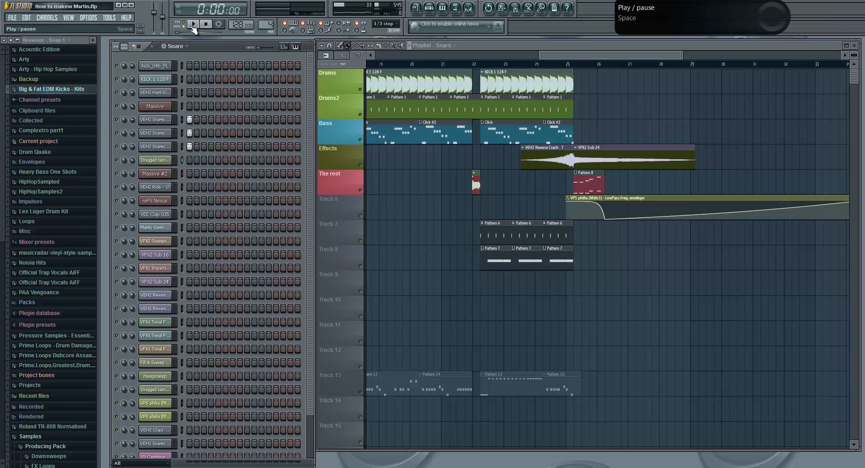
click(163, 121)
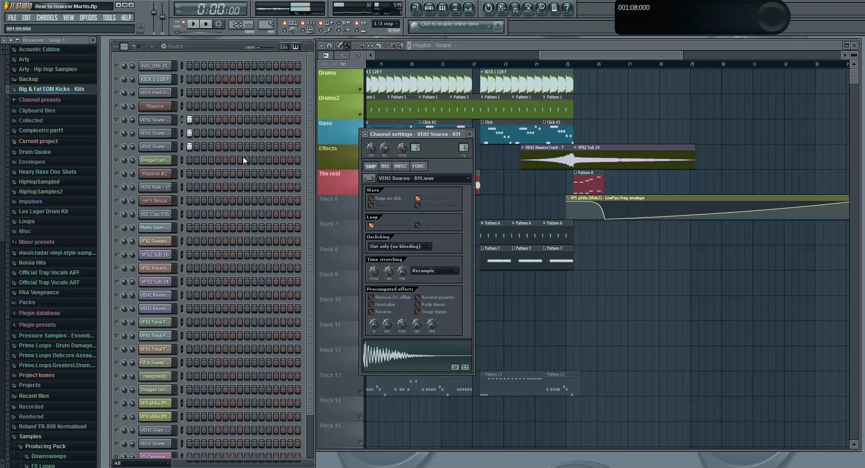
click(155, 134)
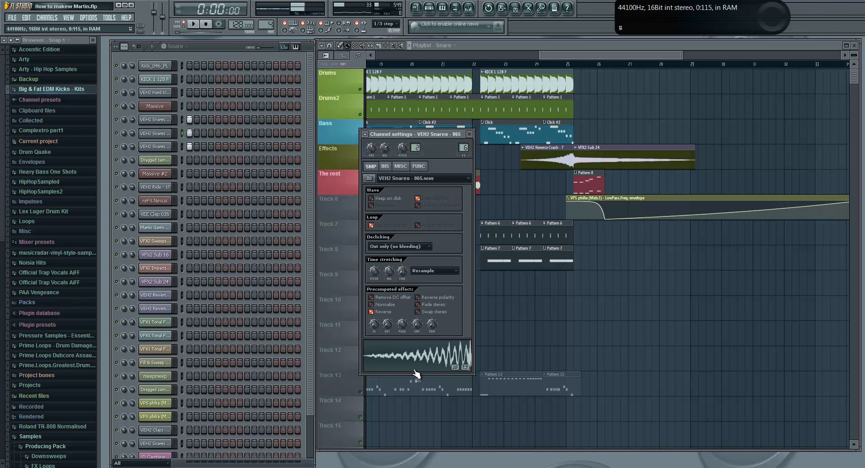
click(154, 146)
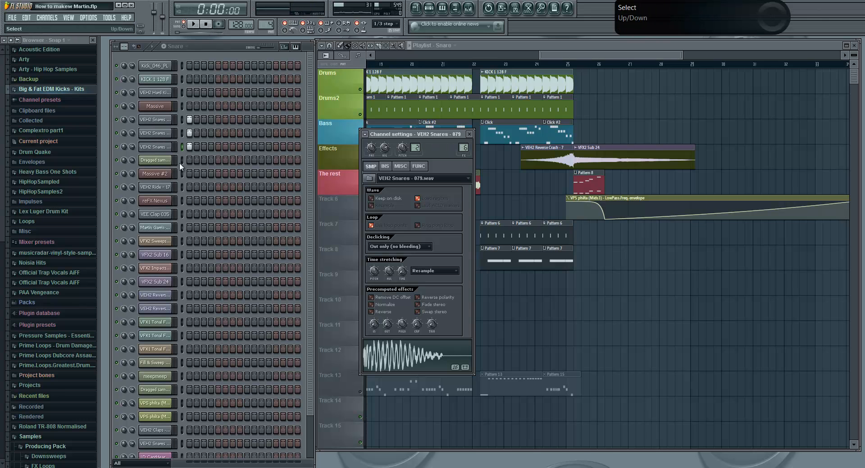
- Inspect the Fruity Reeverb settings on the snares' Mids mixer track and close the effect
click(469, 8)
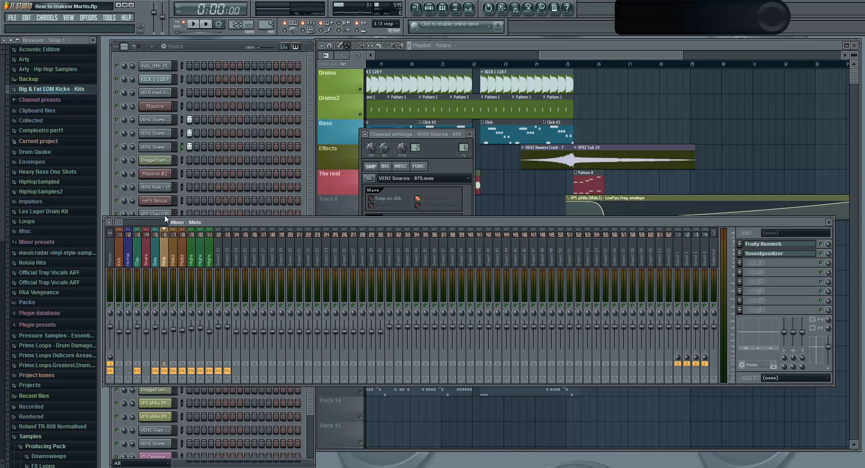
click(774, 244)
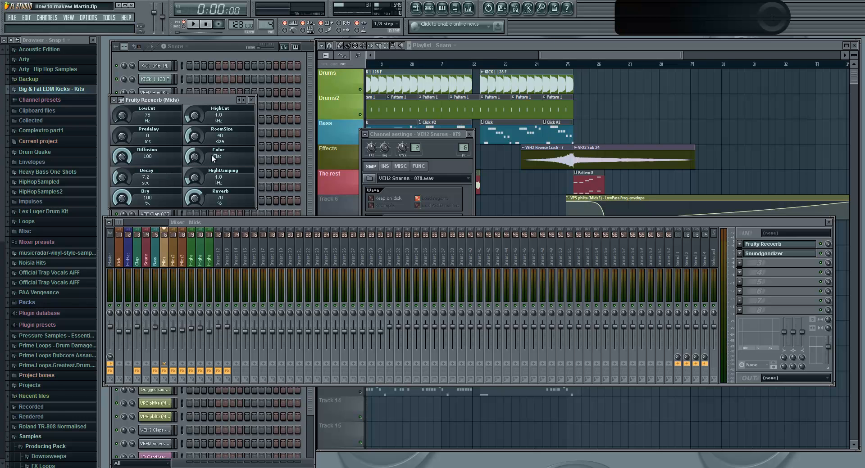
click(253, 103)
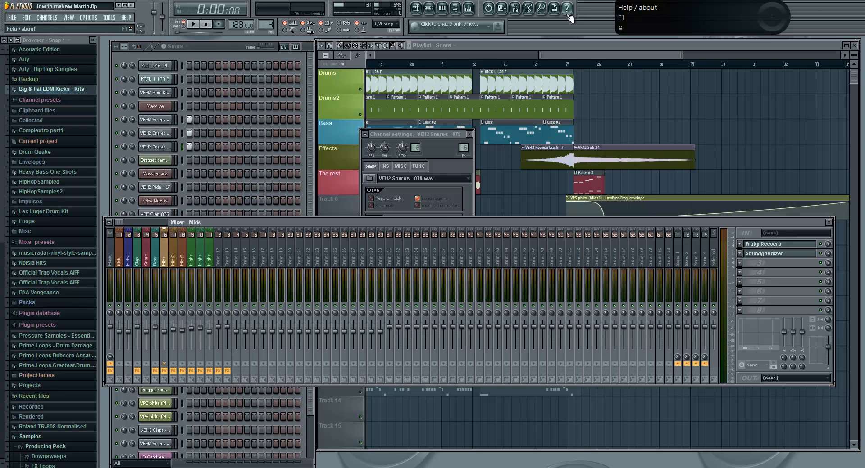
- Open Edison on the Master track, clear its old audio and record the playing Snare pattern into it
click(518, 9)
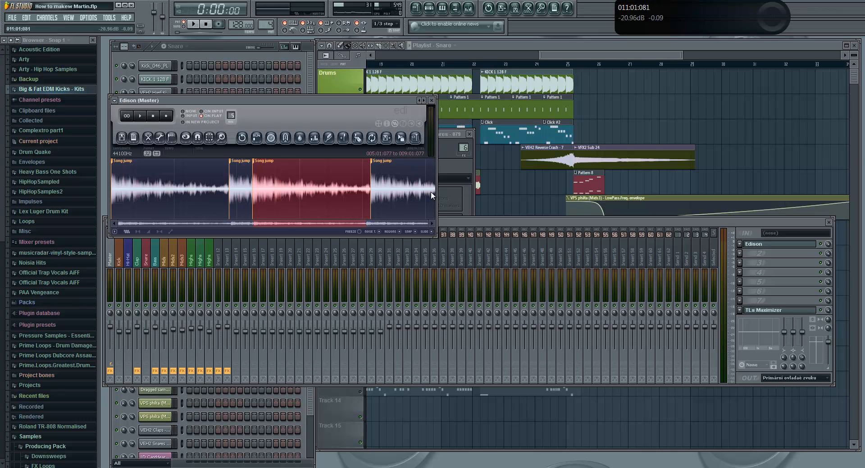
key(ctrl+a)
key(Delete)
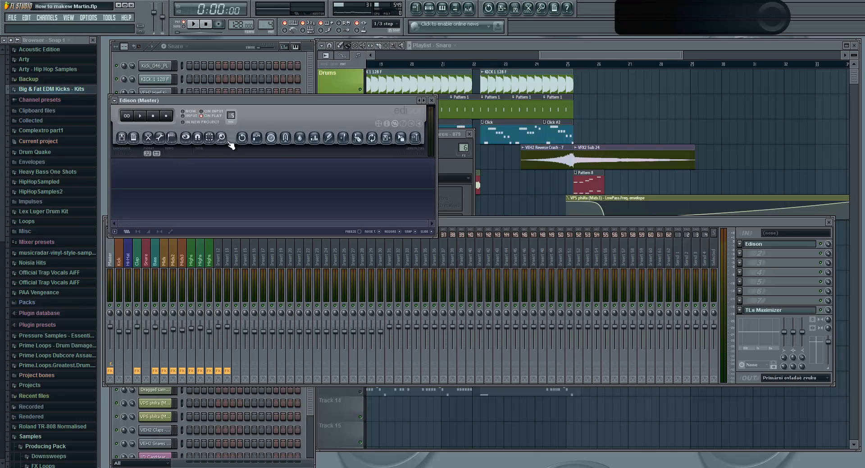
click(167, 116)
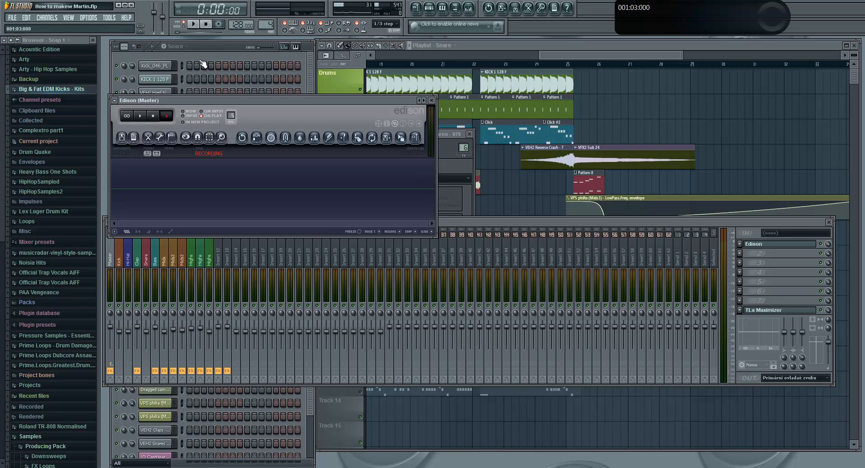
click(197, 25)
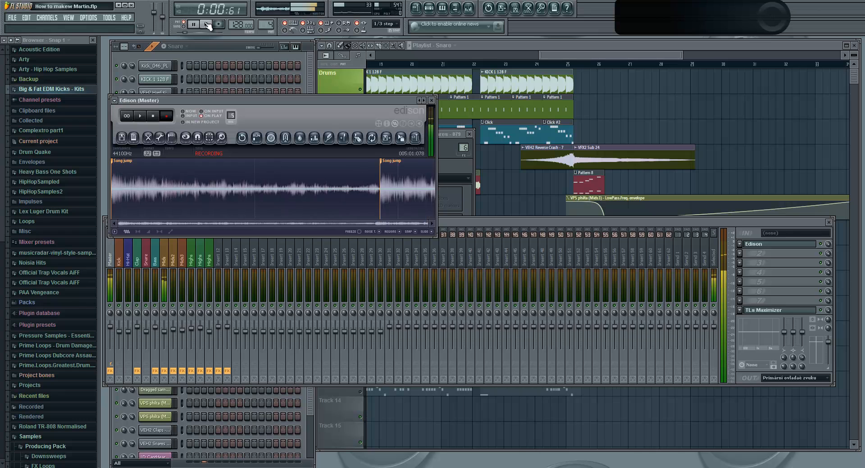
click(206, 24)
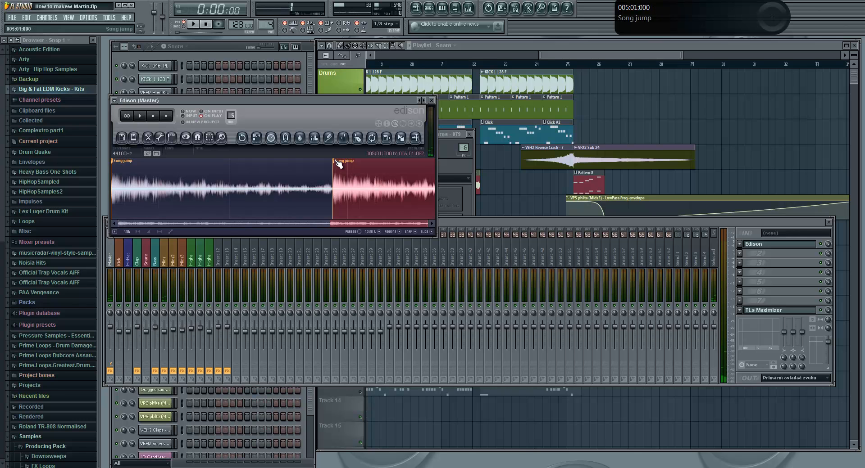
- Place the Edison recording in the playlist as an audio clip, remove that clip and set the snap to Line
drag(401, 138, 633, 109)
right_click(634, 109)
click(385, 24)
click(385, 33)
- Solo The rest track, play its snare fill clip at bar 22 and turn the solo off
click(472, 64)
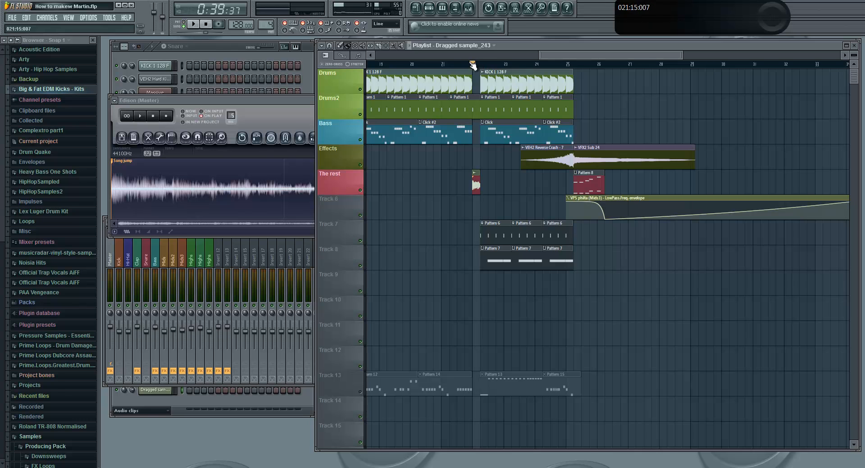
right_click(360, 190)
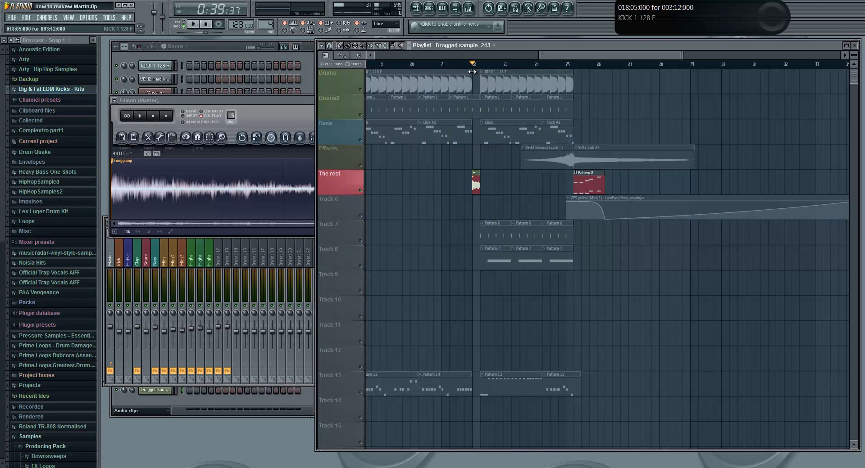
key(space)
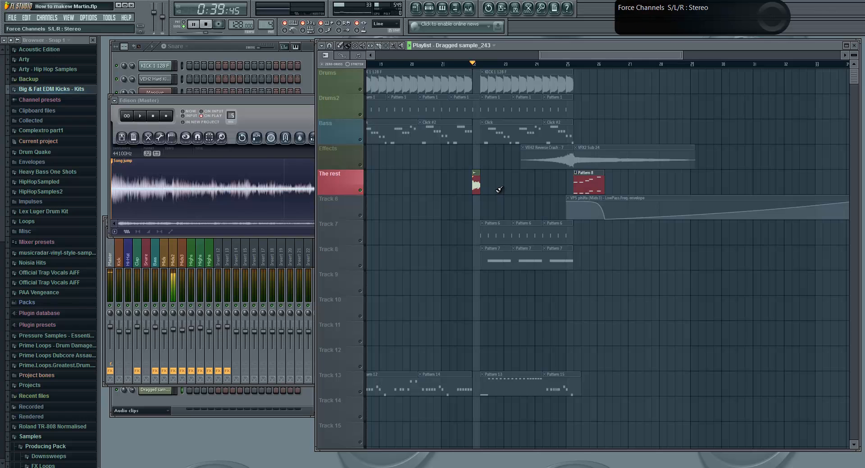
click(360, 190)
right_click(359, 190)
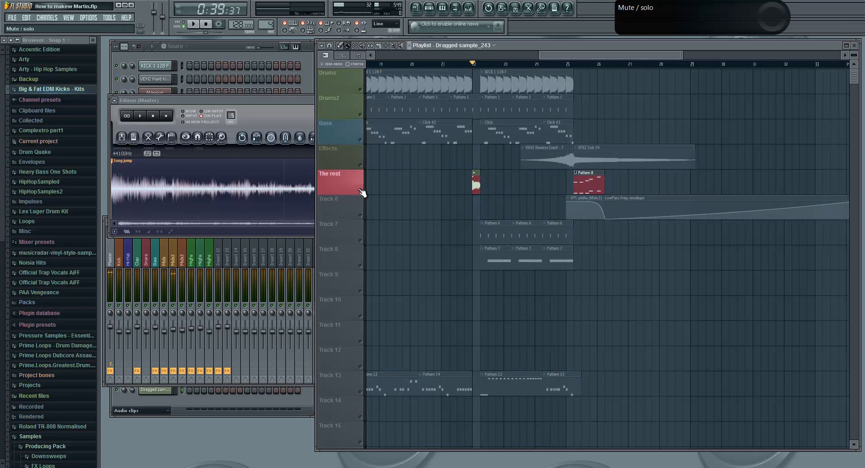
right_click(360, 190)
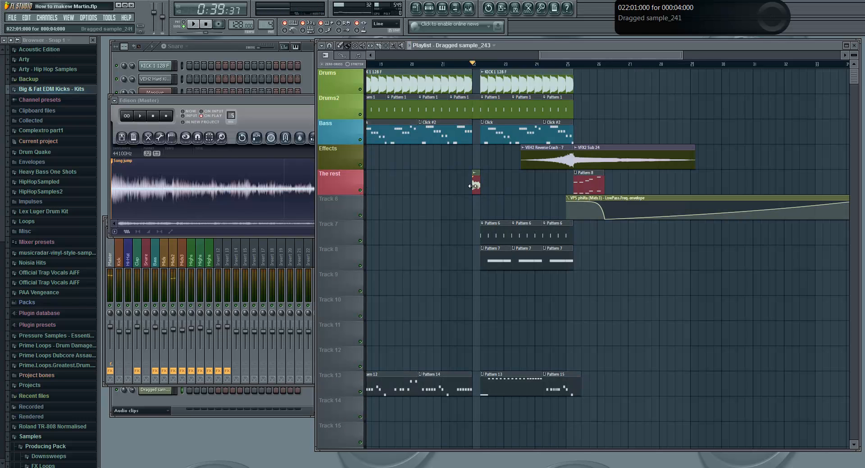
- Inspect the snare fill clip's channel settings and its Mids2 mixer track with Soundgoodizer and EQ, and close both
double_click(475, 185)
click(470, 8)
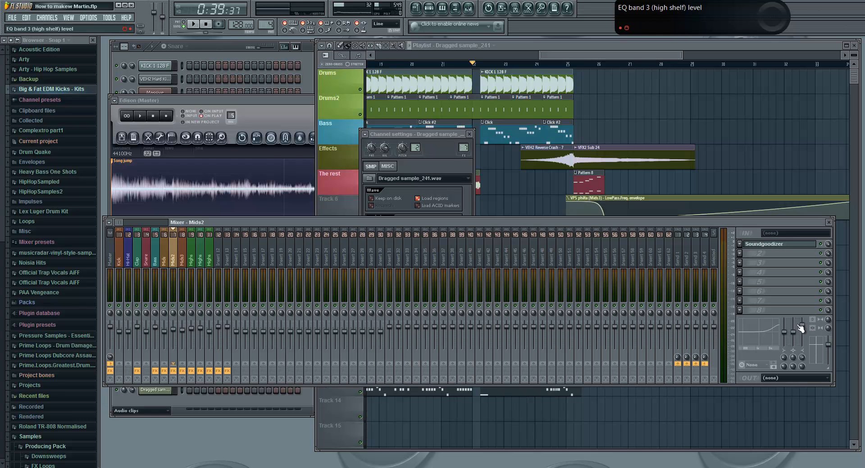
click(828, 222)
click(469, 134)
- Play the drop from bar 21 and mute Track 13 in the playlist
click(457, 65)
key(space)
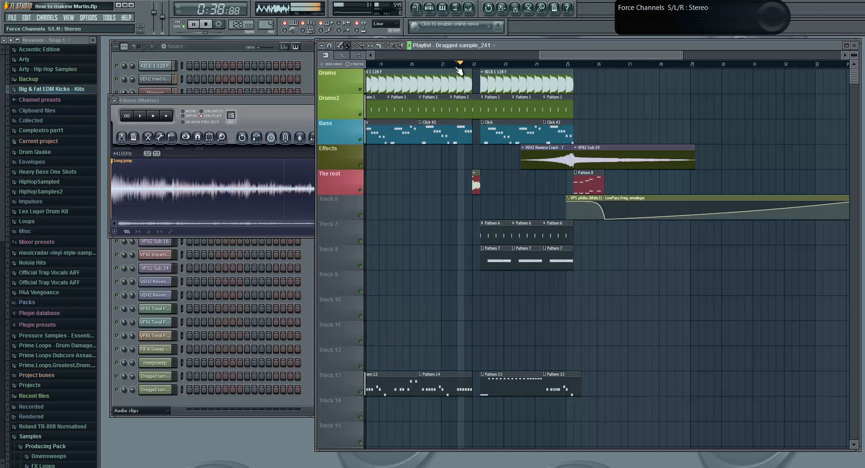
click(360, 393)
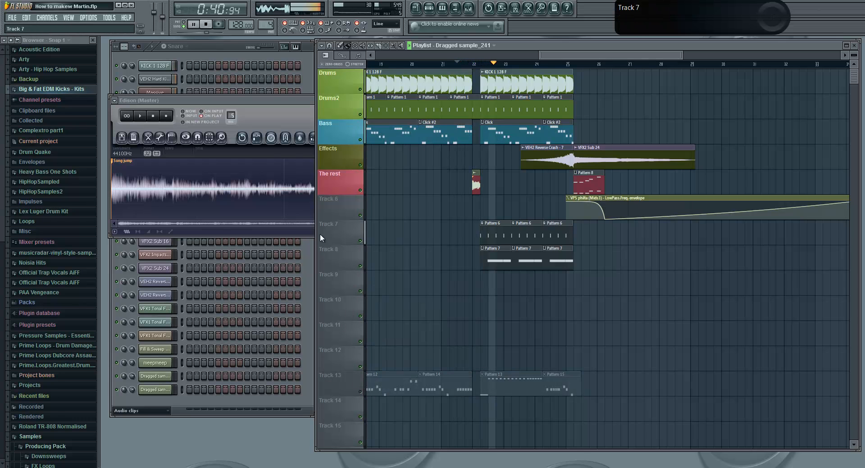
key(space)
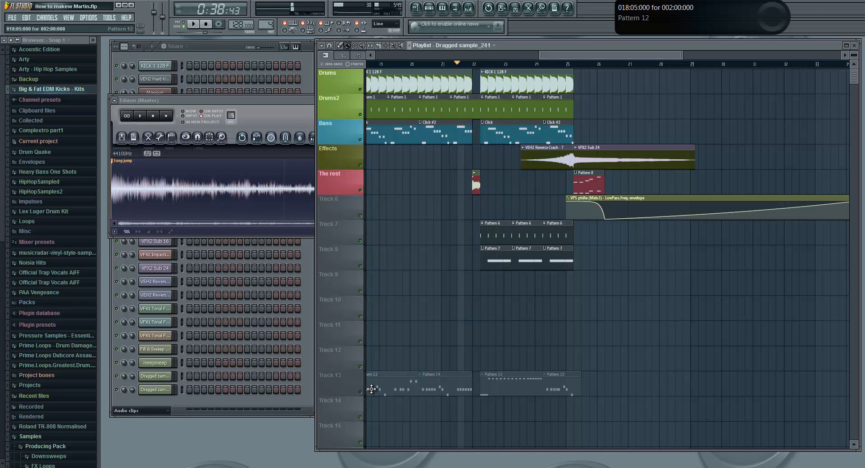
- Open Pattern 6, play it and inspect the miscellaneous and sample settings of the VEH2 Ride - 17 channel
double_click(488, 231)
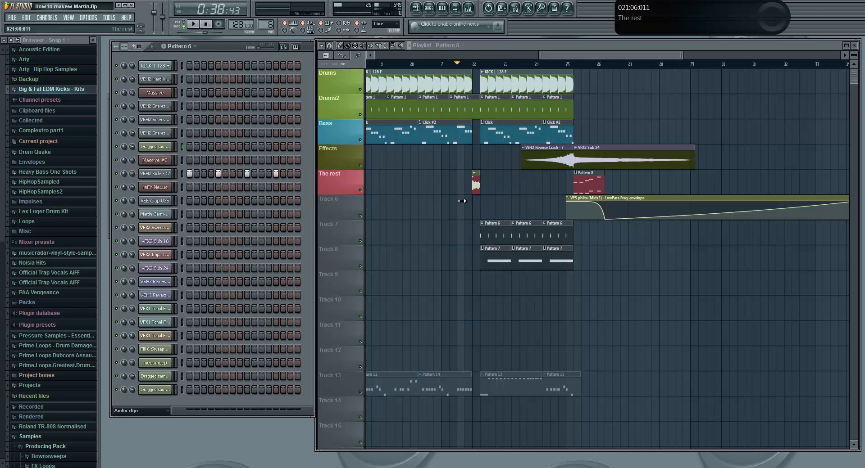
click(191, 26)
click(206, 25)
click(154, 173)
click(400, 166)
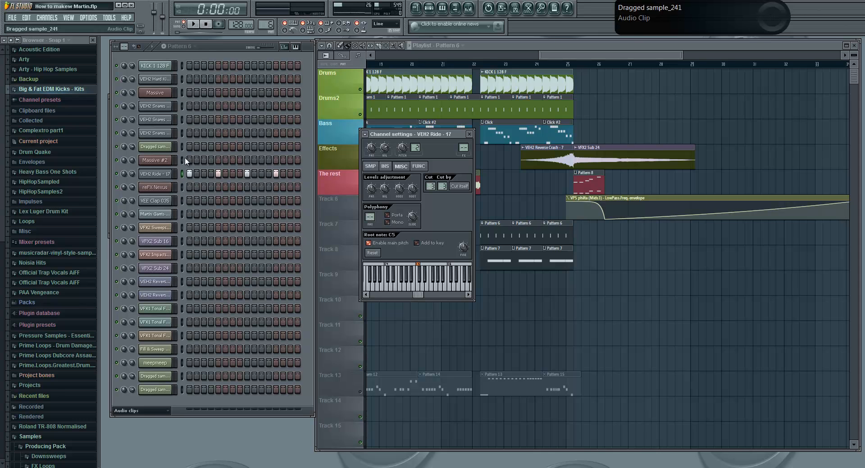
click(370, 168)
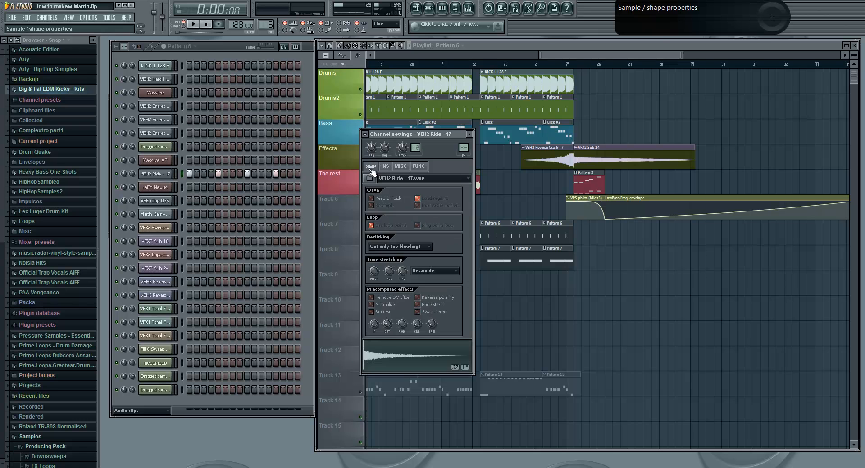
click(469, 135)
- Open Pattern 7, play its clap notes and inspect the VEE Clap 035 channel's sample settings and piano roll
double_click(472, 184)
click(193, 24)
key(space)
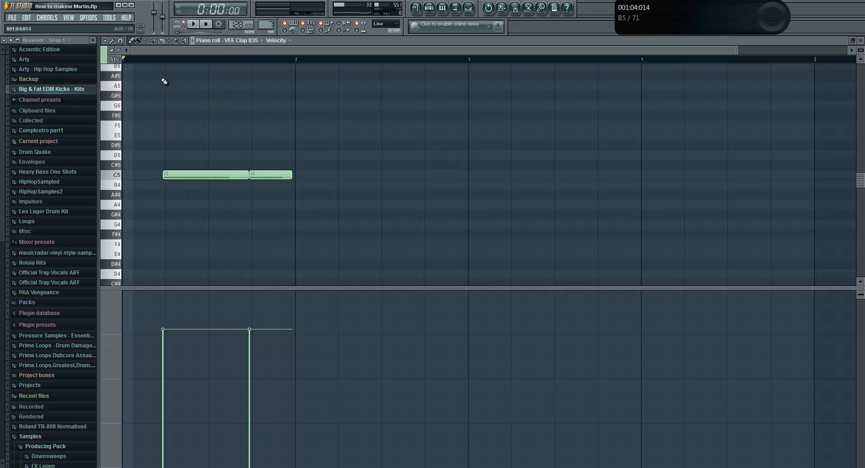
click(861, 41)
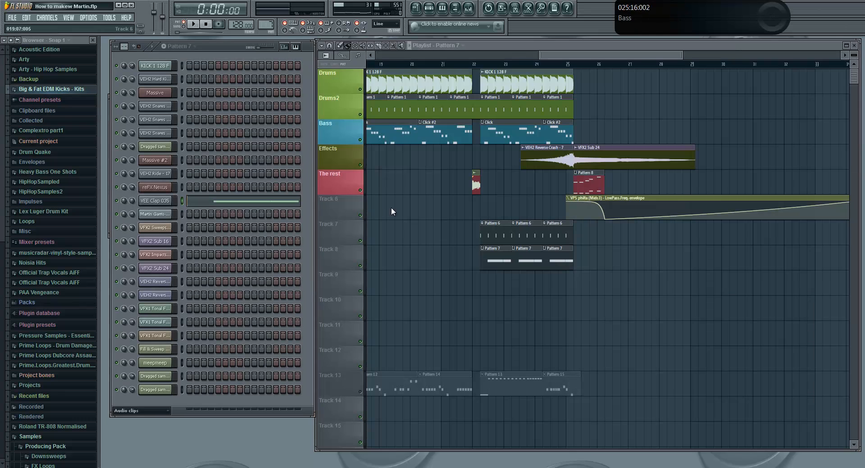
click(176, 204)
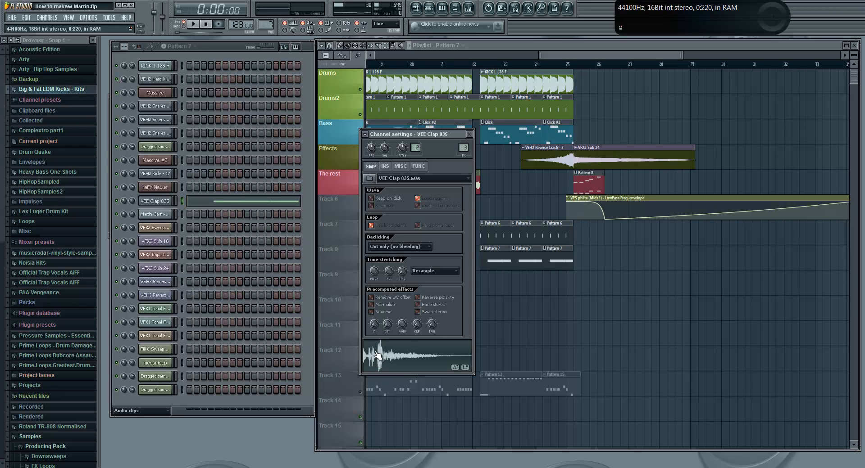
click(254, 201)
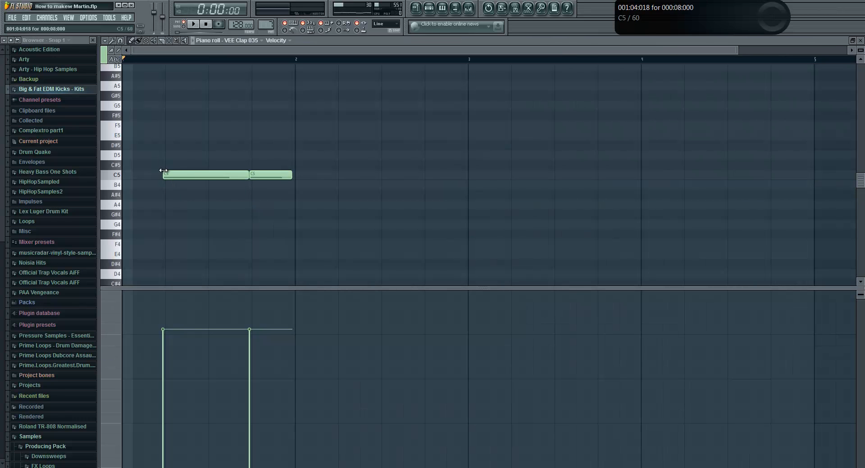
click(860, 40)
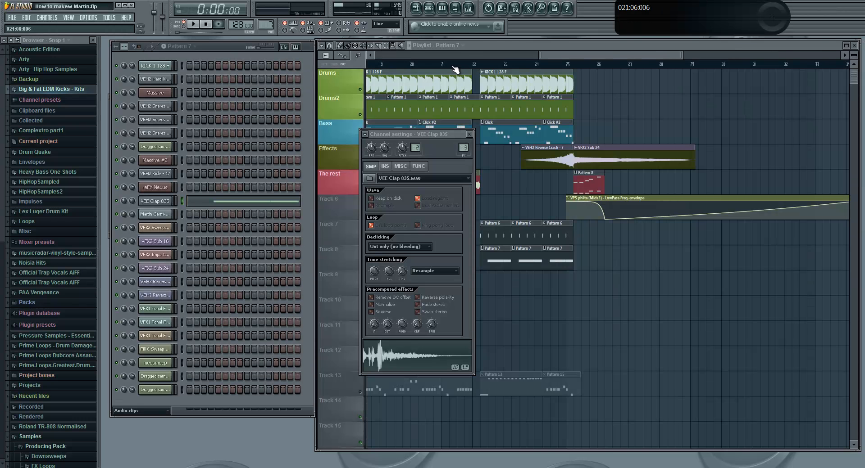
- Play the arrangement from the snare fill at bar 22 through the end of the drop past bar 25
click(472, 64)
key(space)
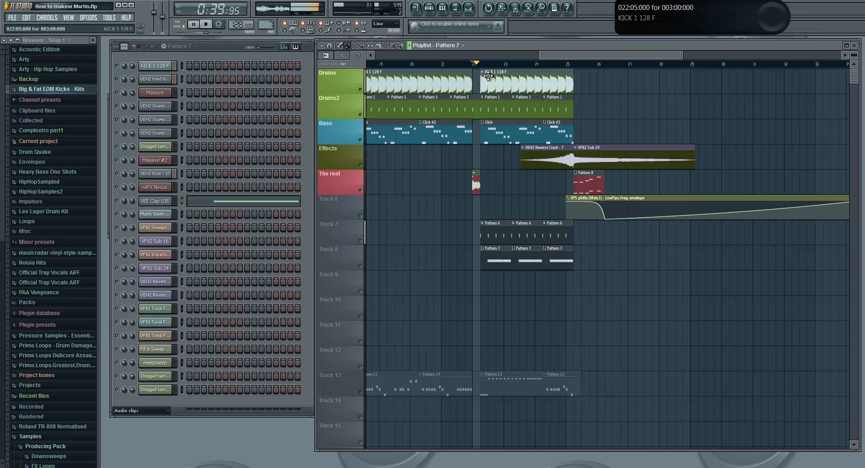
drag(563, 57, 591, 58)
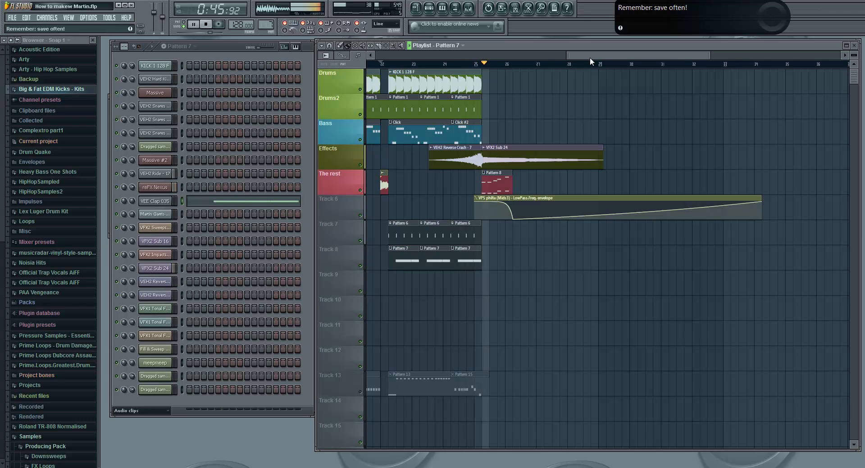
key(space)
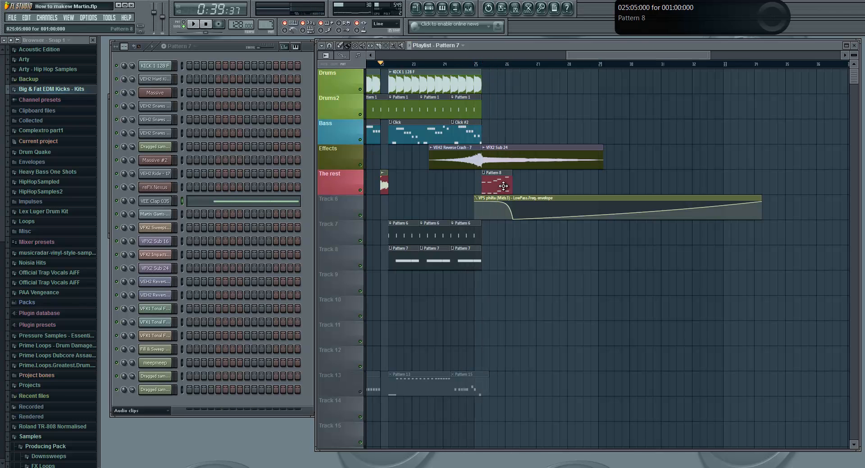
- Open the reFX Nexus notes of Pattern 8, play the pattern and close the piano roll
double_click(497, 181)
click(180, 24)
click(193, 24)
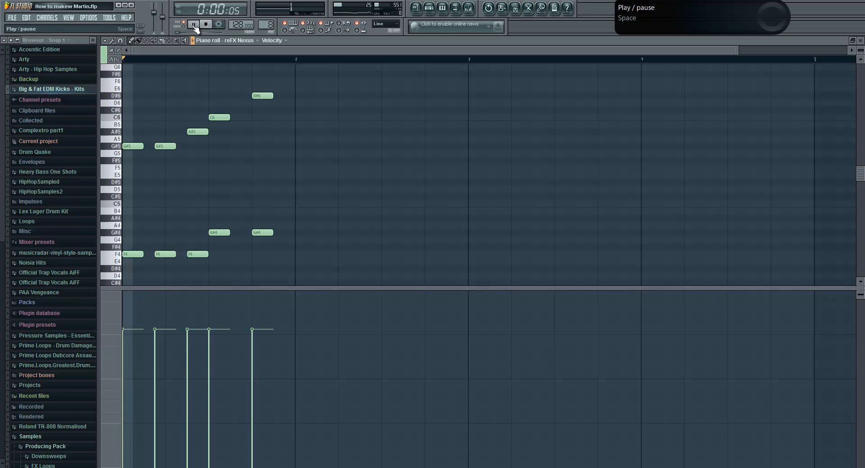
click(207, 24)
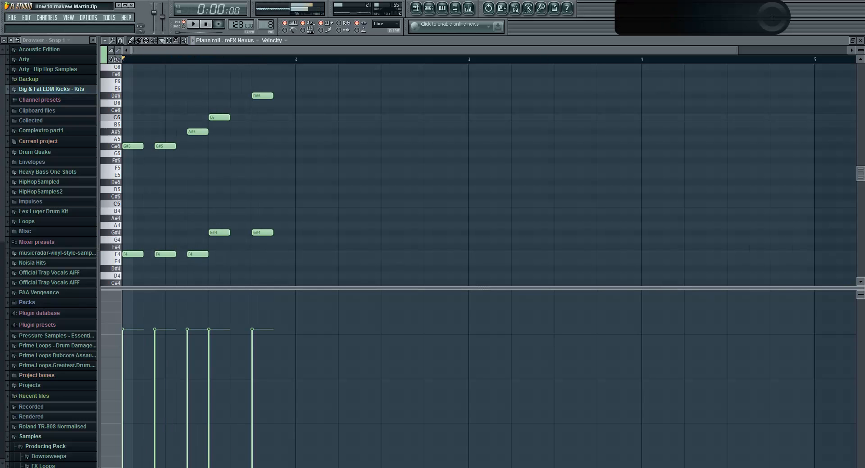
click(861, 41)
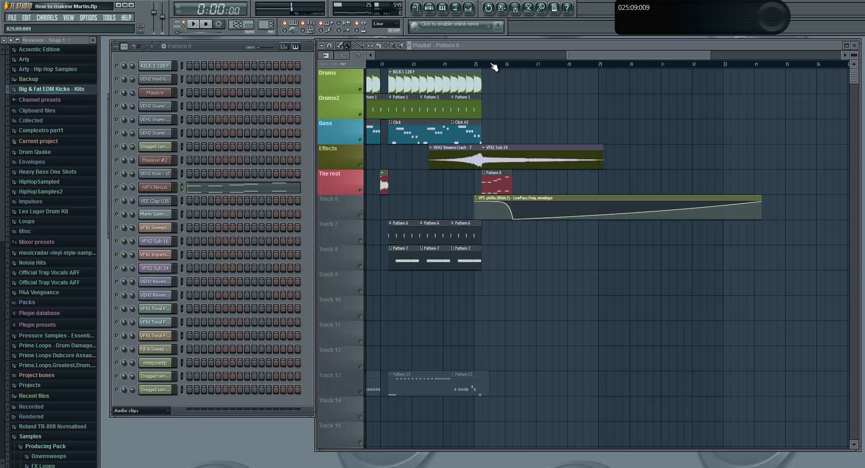
- Review the drop's arrangement between bars 18 and 25, playing the transition into its second half from just before bar 22
drag(609, 51, 533, 51)
click(460, 64)
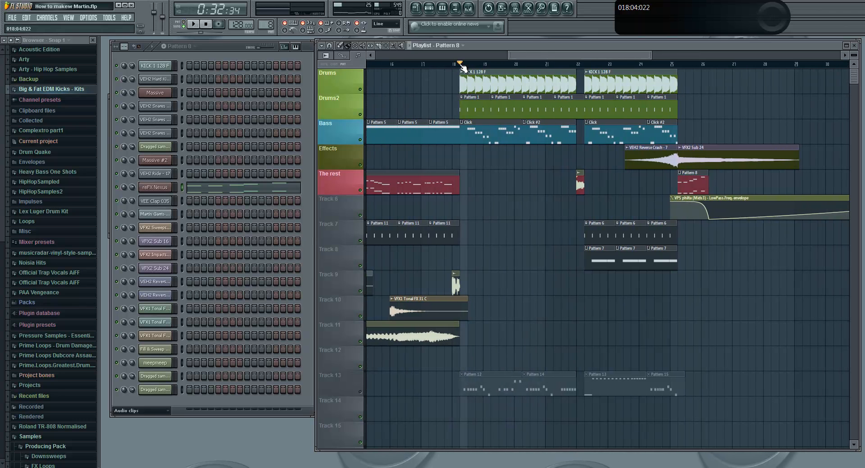
drag(589, 56, 602, 65)
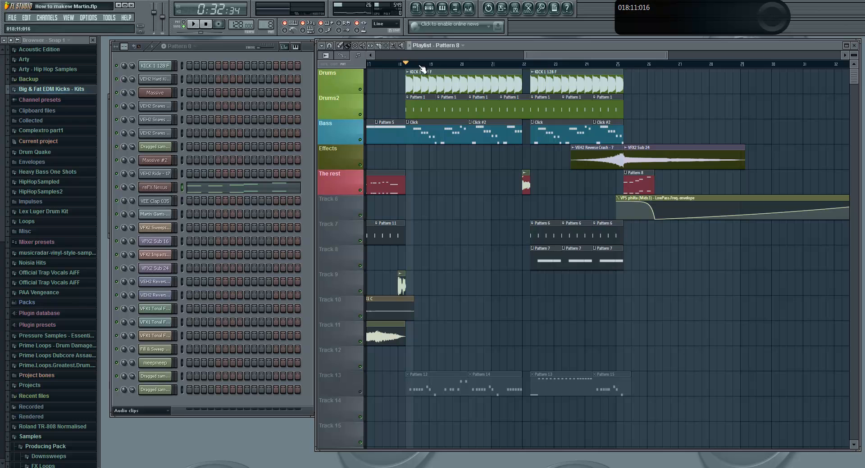
mouse_move(603, 54)
mouse_down()
mouse_move(618, 56)
mouse_move(553, 57)
mouse_move(601, 58)
mouse_up()
click(593, 64)
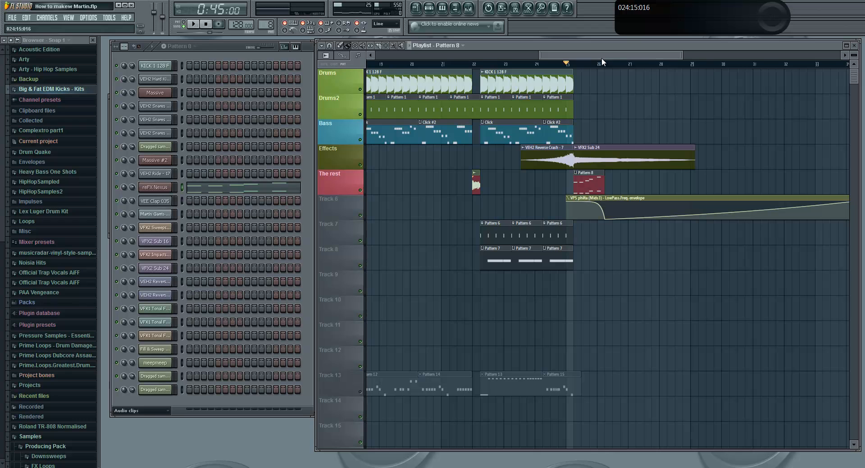
click(464, 65)
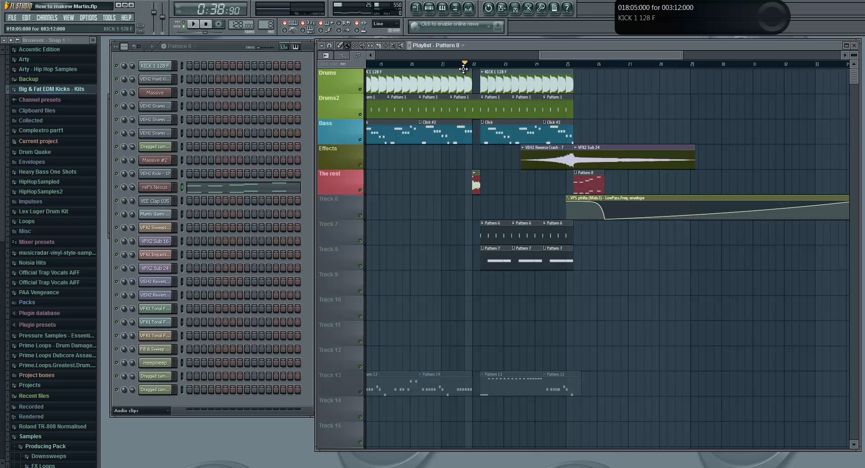
key(space)
key(space)
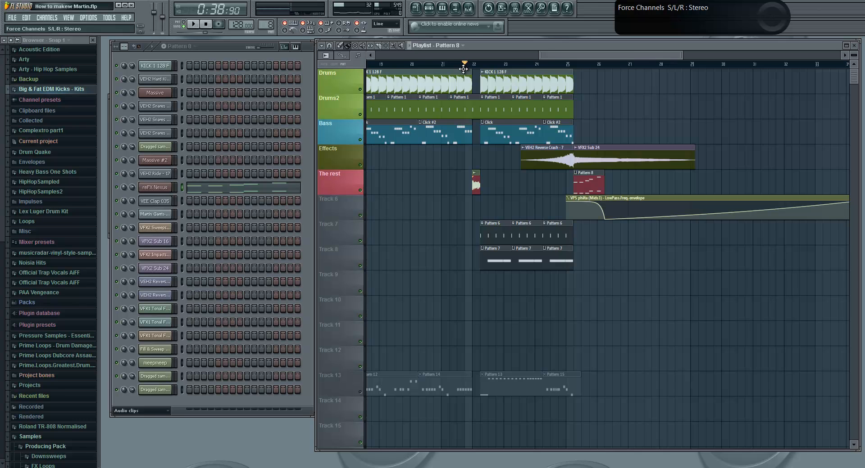
drag(560, 54, 594, 55)
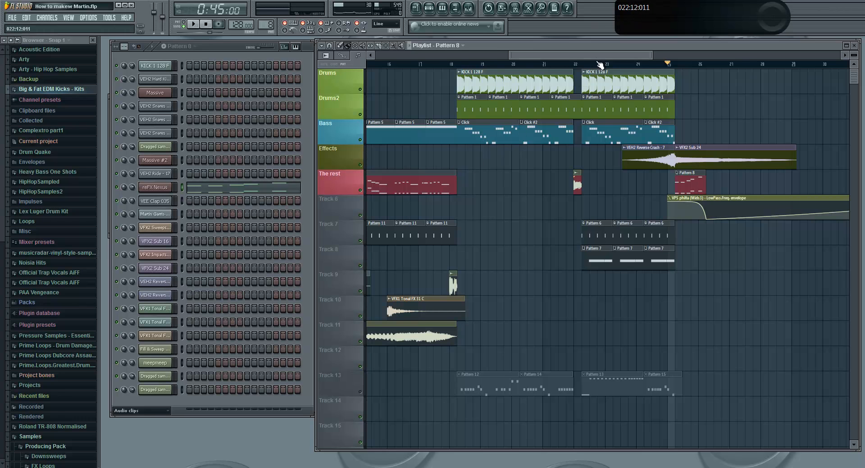
scroll(607, 56, right, 3)
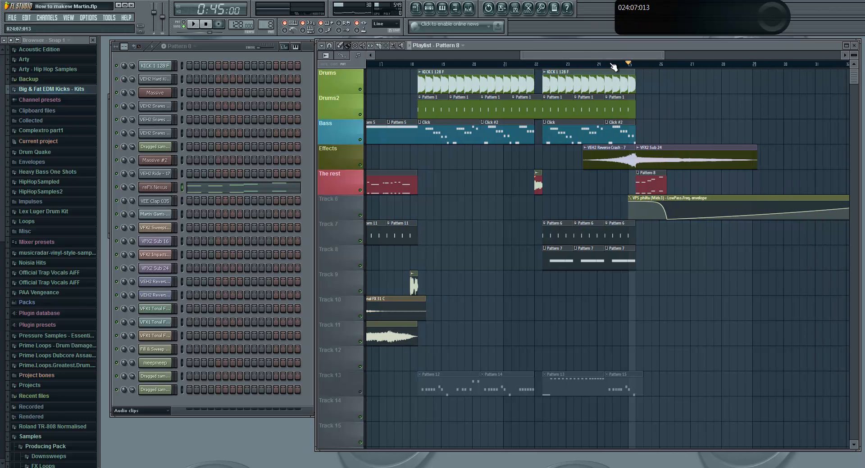
- Unmute Track 13, mute the Bass track and play the drop from bar 18 into its second half past bar 22
scroll(560, 58, right, 1)
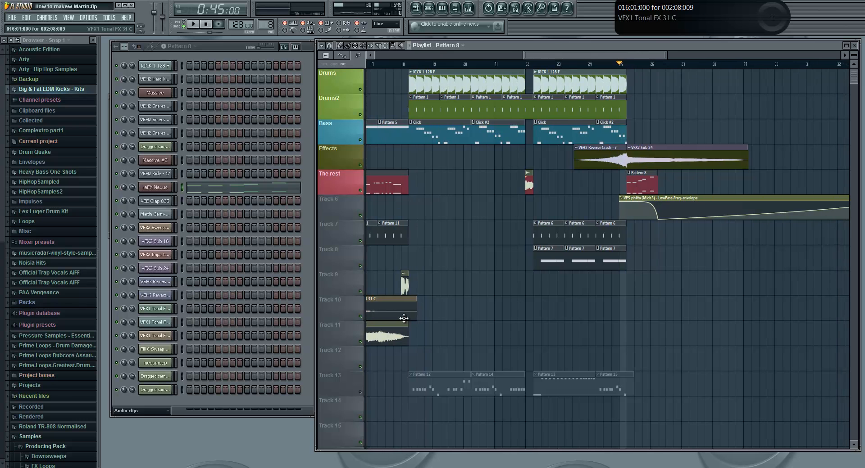
click(360, 392)
click(359, 140)
click(407, 64)
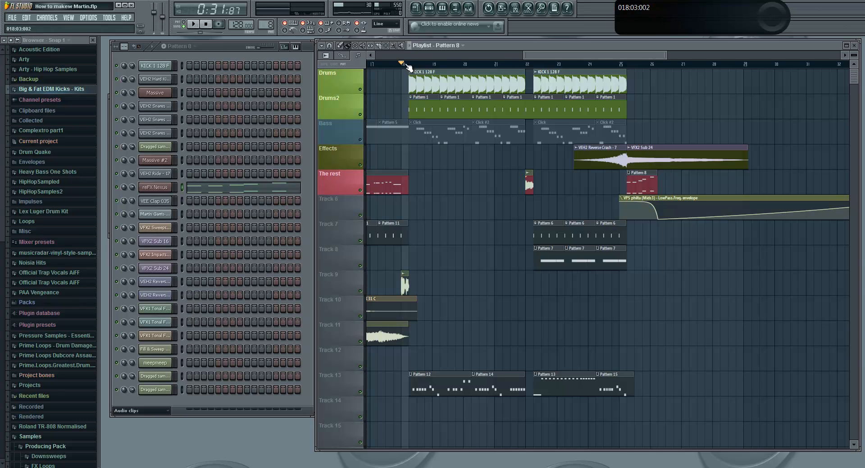
key(space)
drag(571, 53, 570, 55)
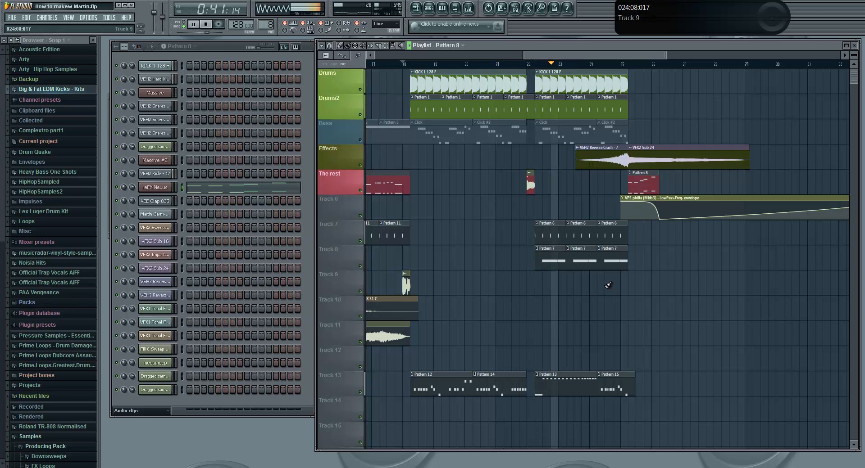
key(space)
drag(578, 53, 537, 60)
- Open the reFX Nexus #2 notes of Pattern 12 on Track 13, play the pattern from its start and close the piano roll
double_click(545, 385)
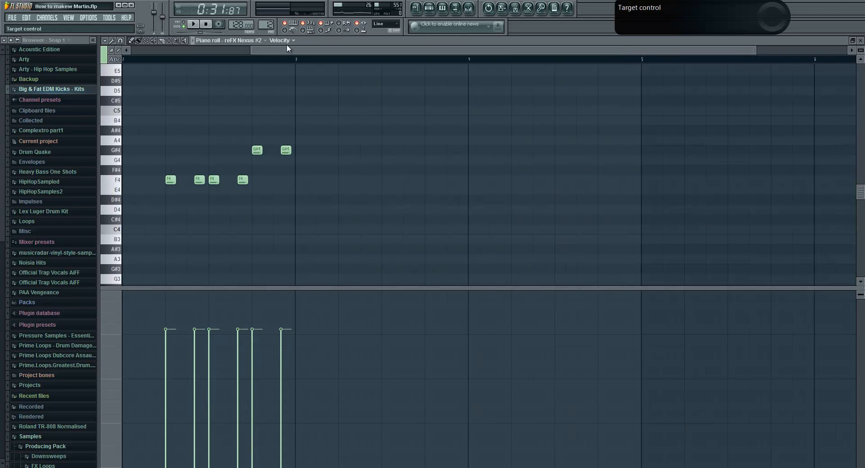
drag(288, 50, 168, 50)
click(193, 24)
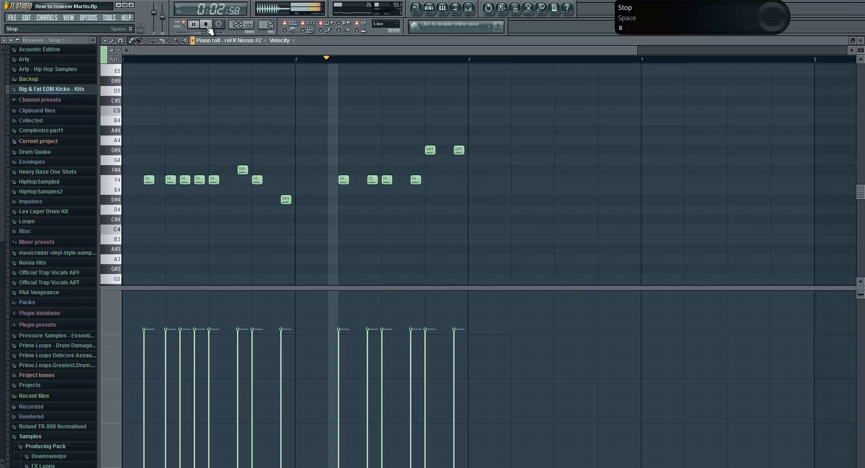
click(207, 26)
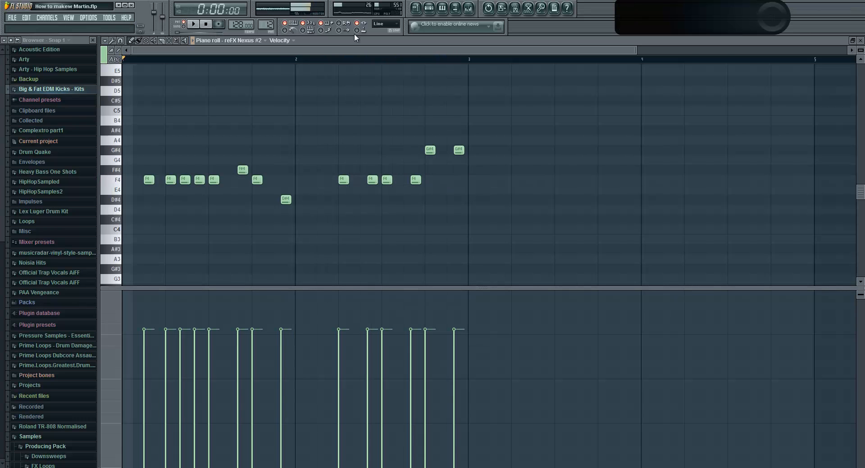
click(859, 40)
- Place the playback position just before the drop at bar 18 and review the arrangement with the Track 13 patterns
drag(509, 54, 499, 71)
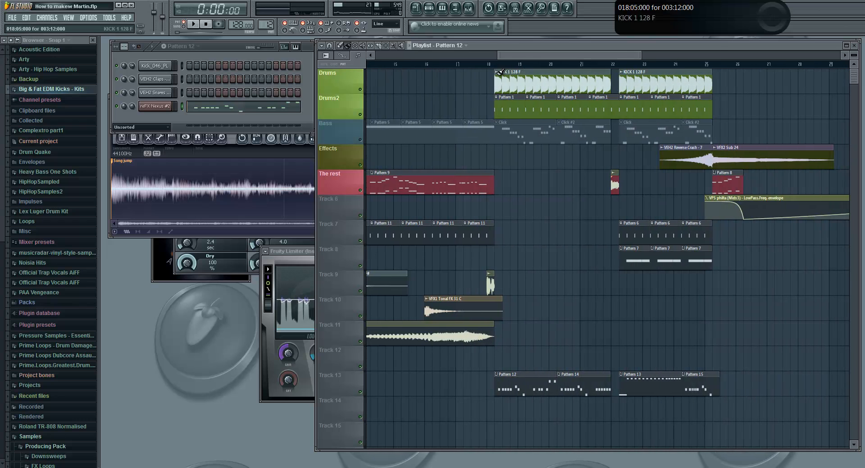
click(486, 63)
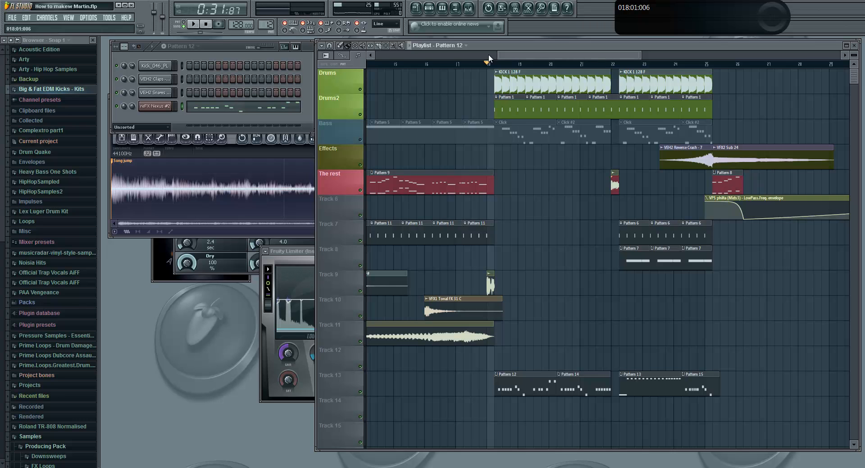
drag(485, 68, 515, 68)
click(384, 24)
click(382, 33)
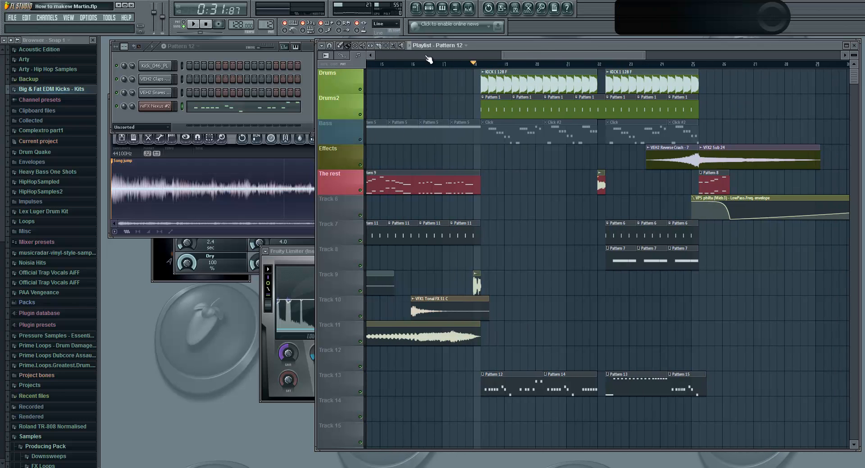
drag(545, 56, 576, 64)
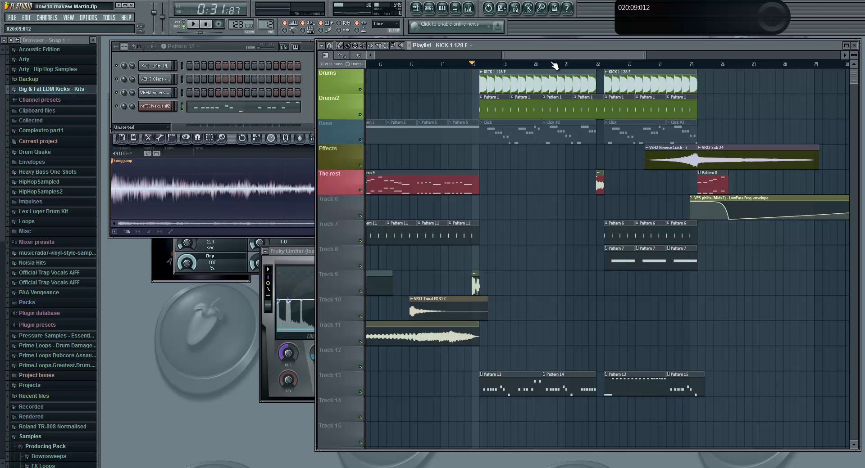
drag(545, 55, 524, 64)
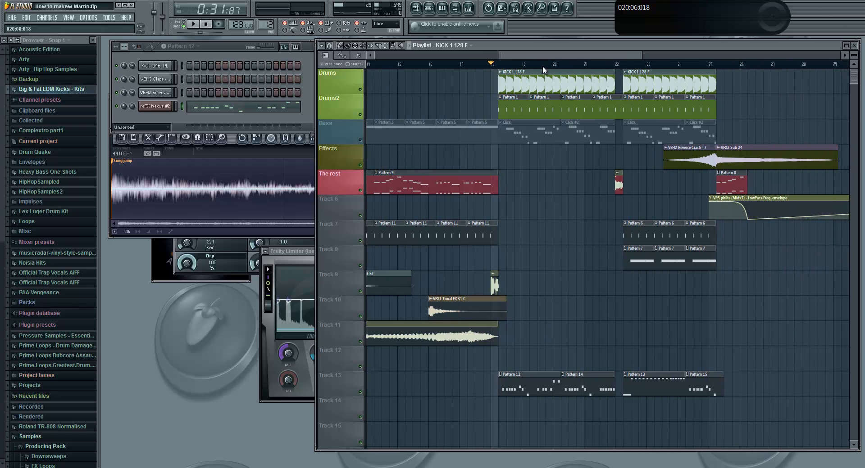
scroll(542, 66, right, 1)
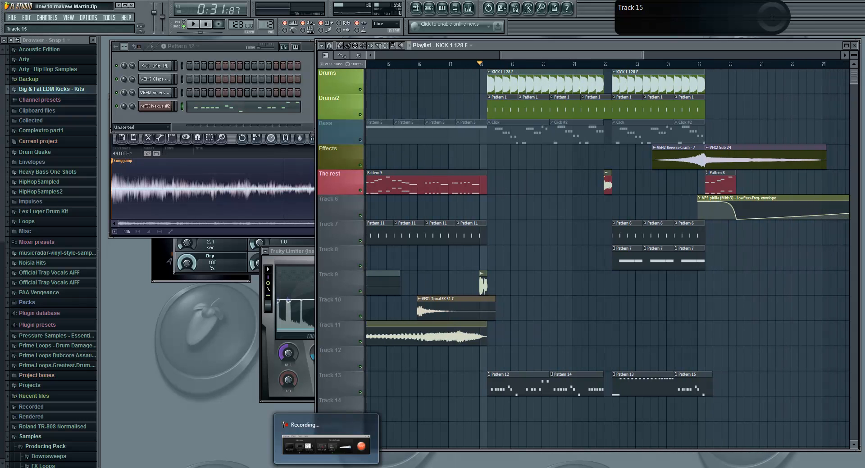